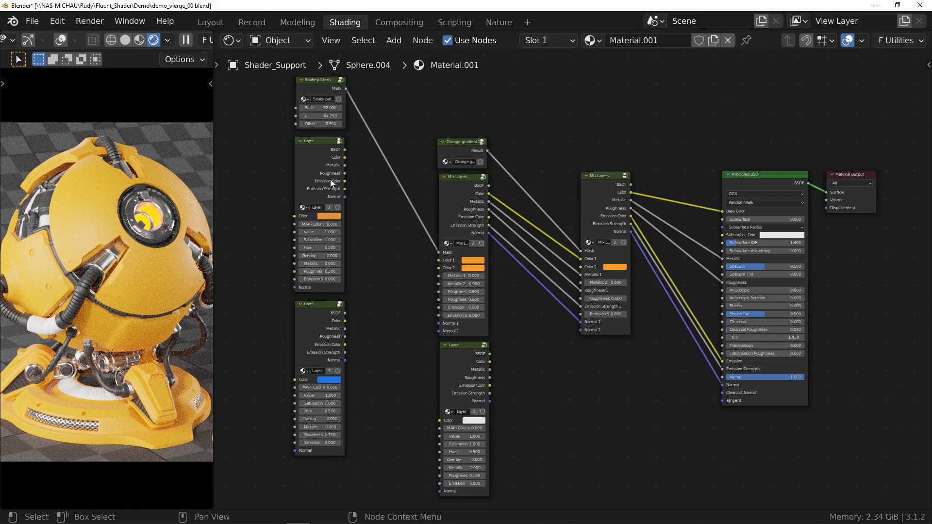
Connect the upper and lower Layer nodes into the first Mix Layers node with Fluent's Layer connector.
click(320, 169)
shift+click(452, 197)
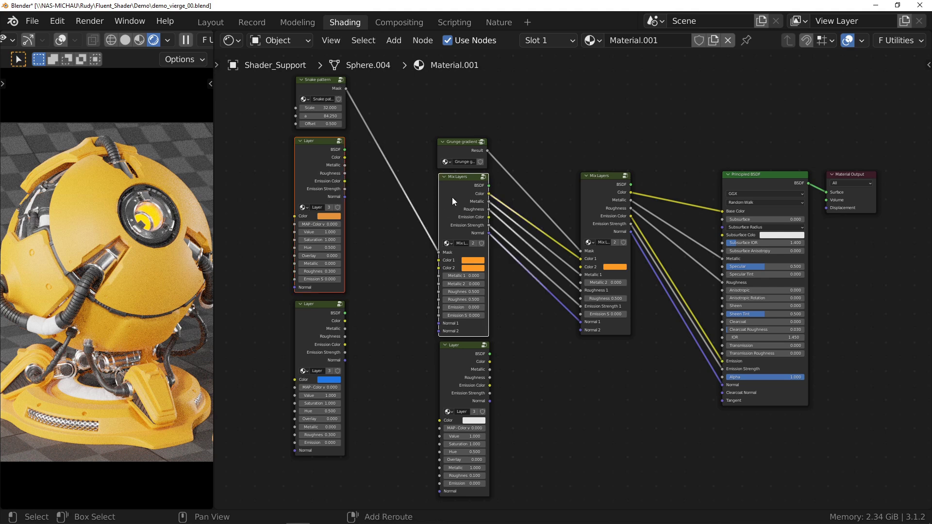
key(shift+f)
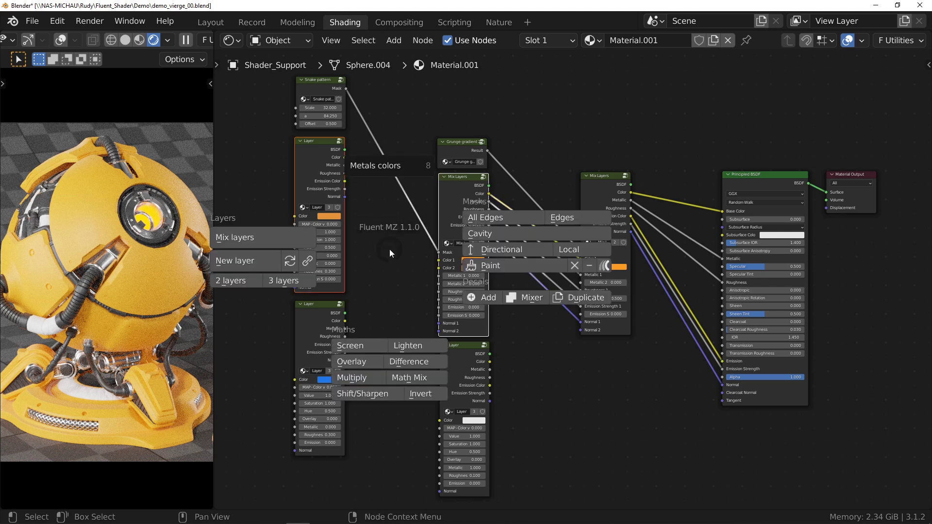
click(308, 263)
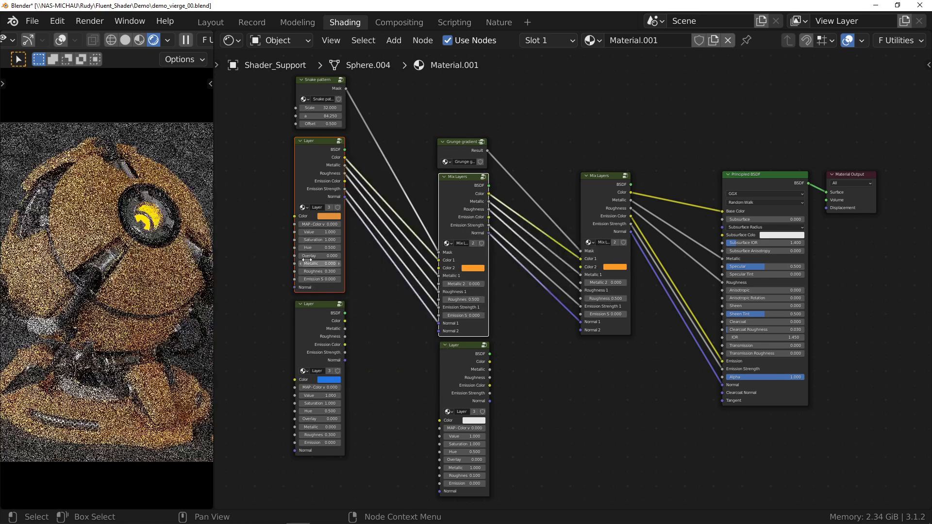
shift+click(453, 201)
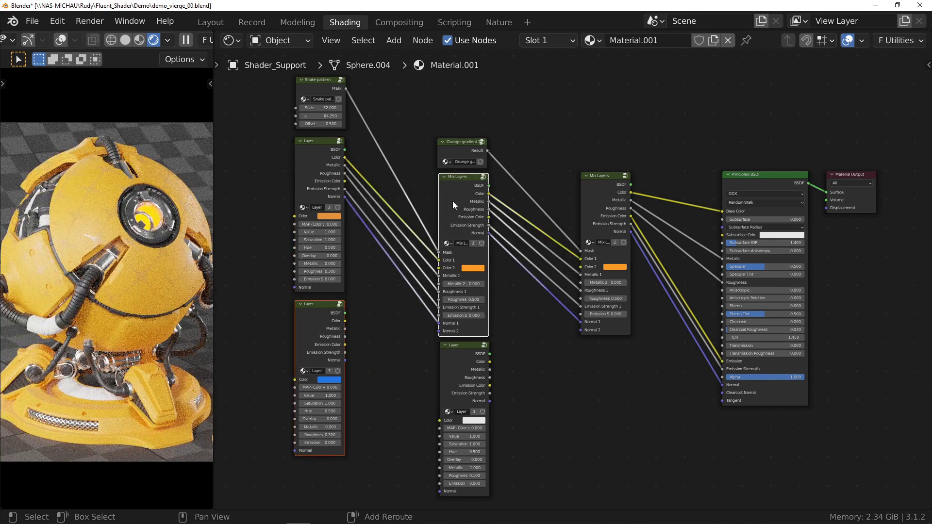
key(shift+f)
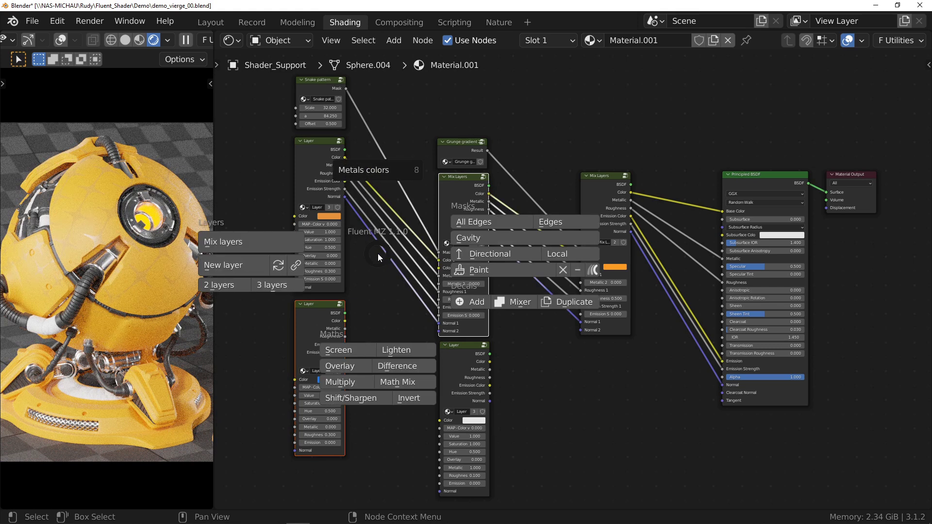
click(295, 265)
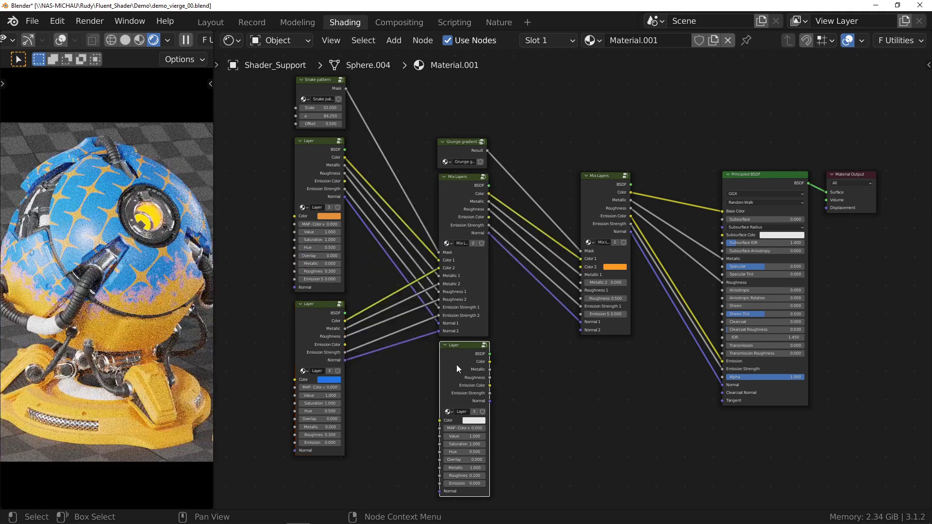
Connect the bottom Layer node into the second Mix Layers node, giving blue with orange stars.
shift+click(598, 204)
key(shift+f)
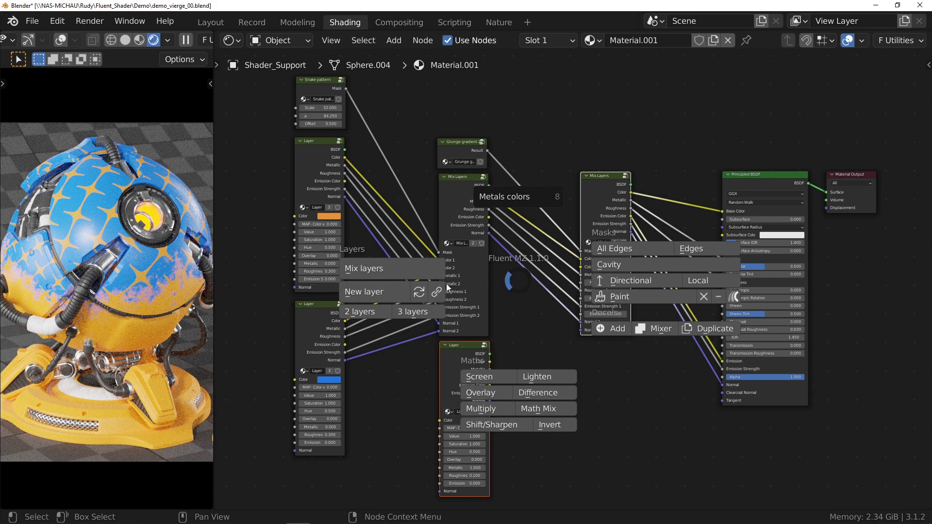
click(436, 292)
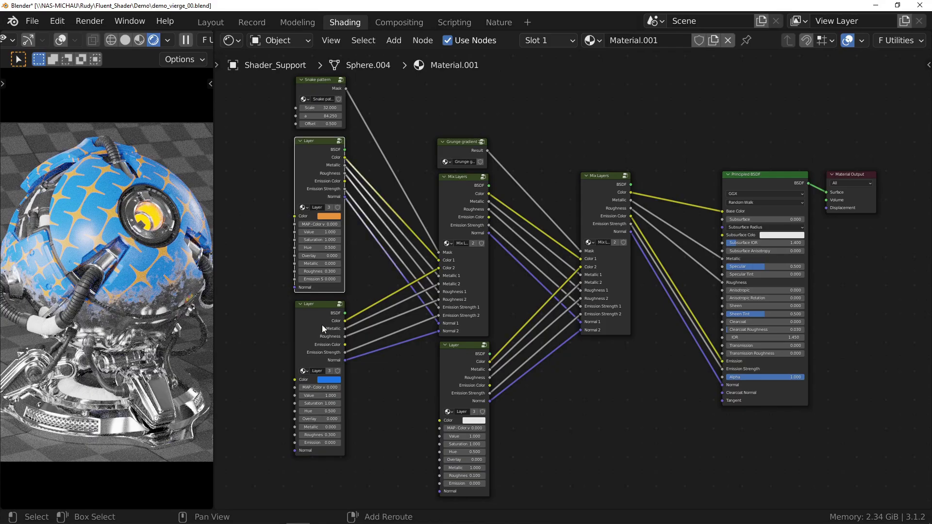
Swap the two left Layer nodes to turn the robot orange, then swap them back.
shift+click(322, 325)
key(shift+f)
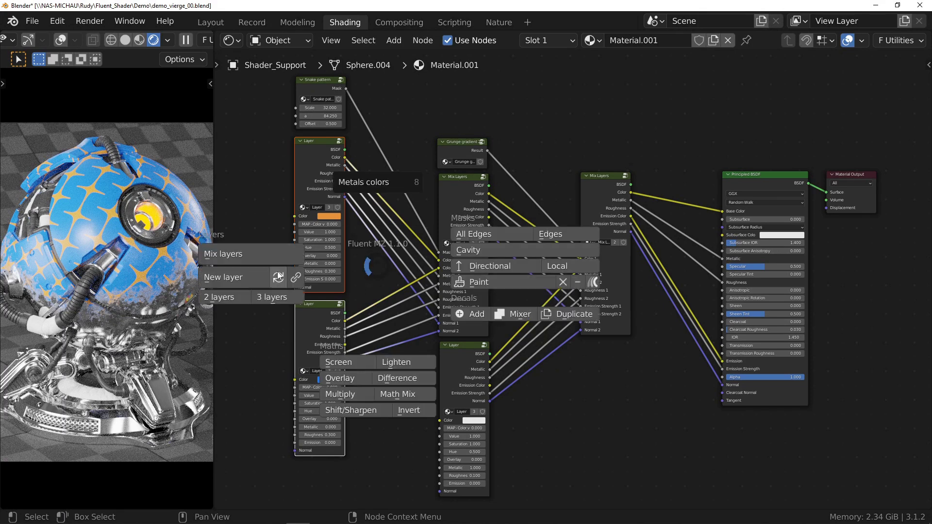
click(278, 277)
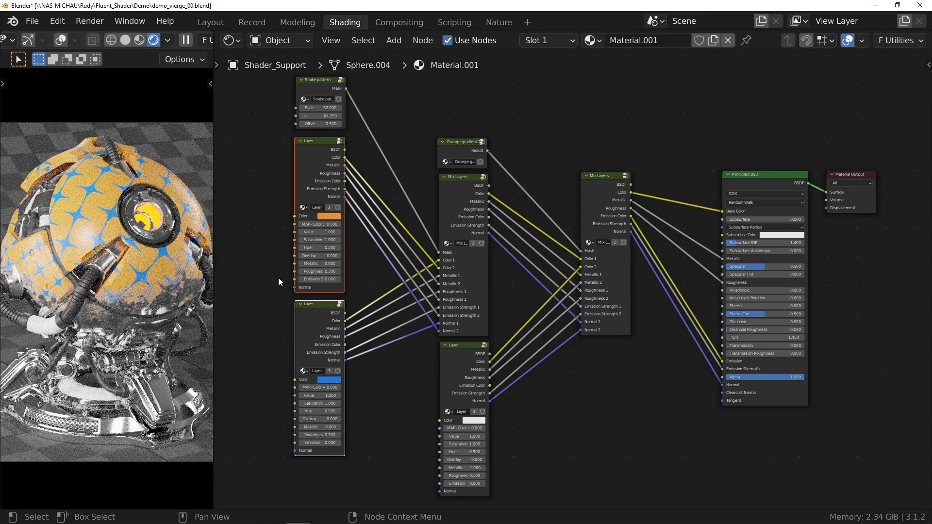
click(322, 328)
shift+click(309, 182)
key(shift+f)
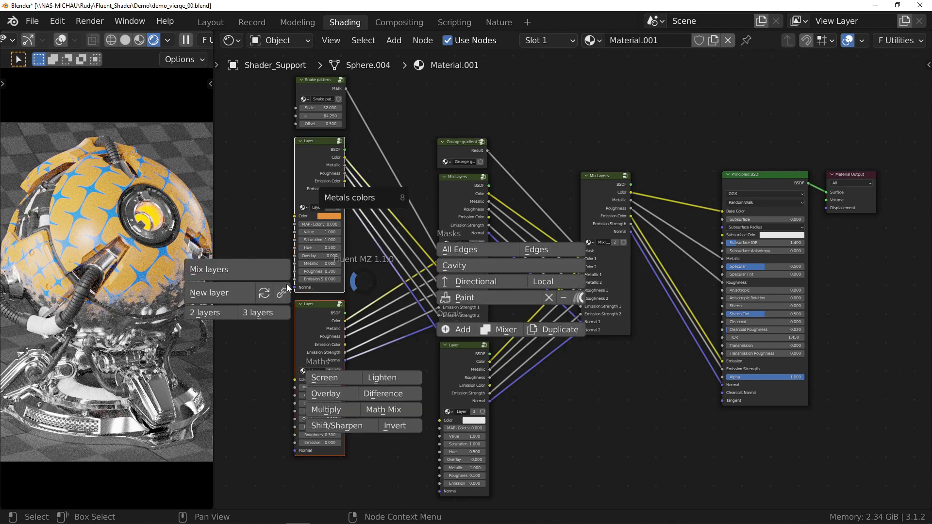
click(264, 294)
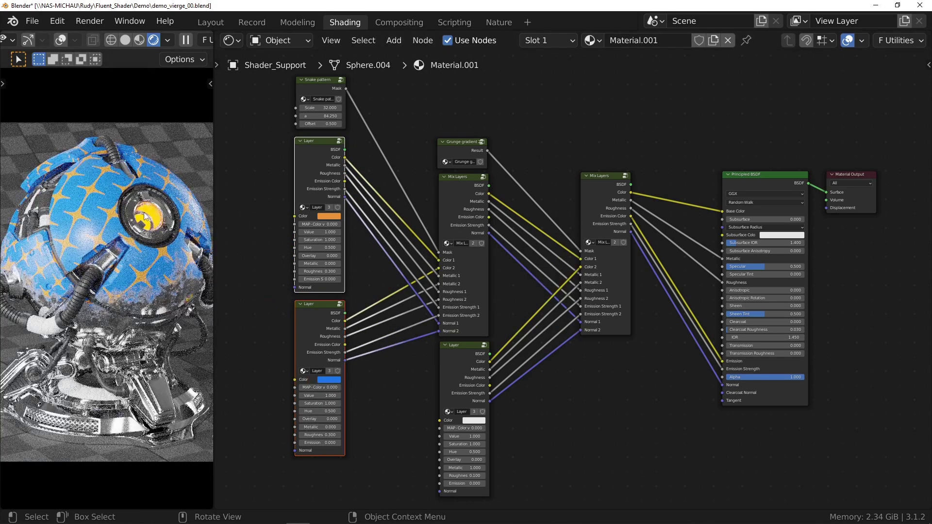
Swap the lower-left and bottom-middle Layer nodes and move the lower-left one beside them.
click(322, 330)
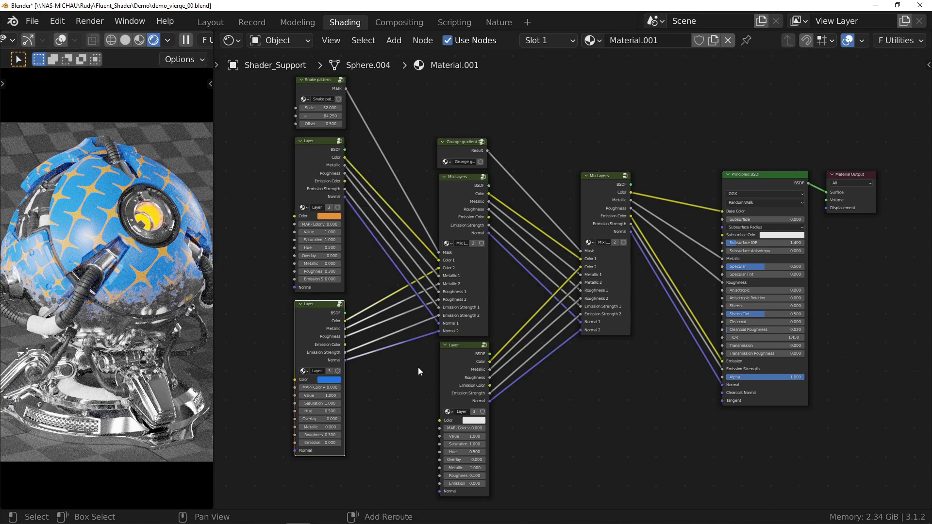
shift+click(464, 370)
key(shift+f)
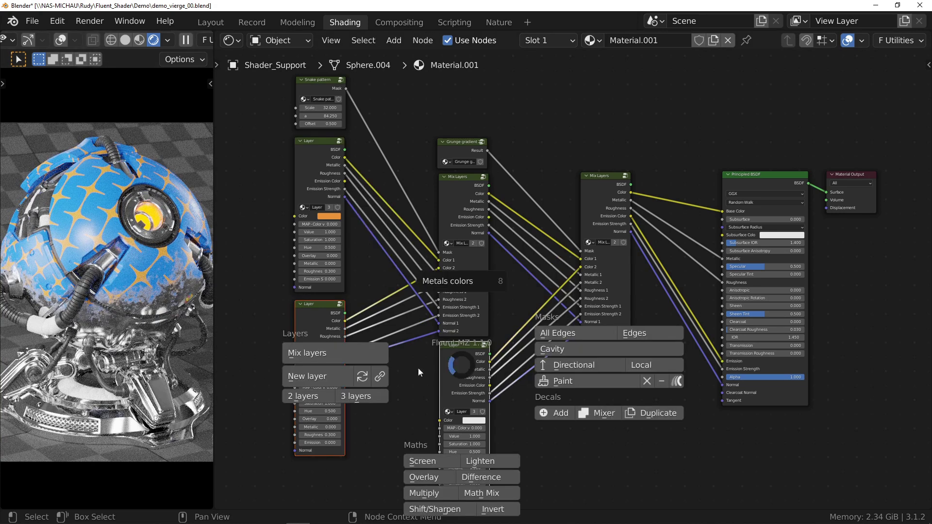
click(362, 375)
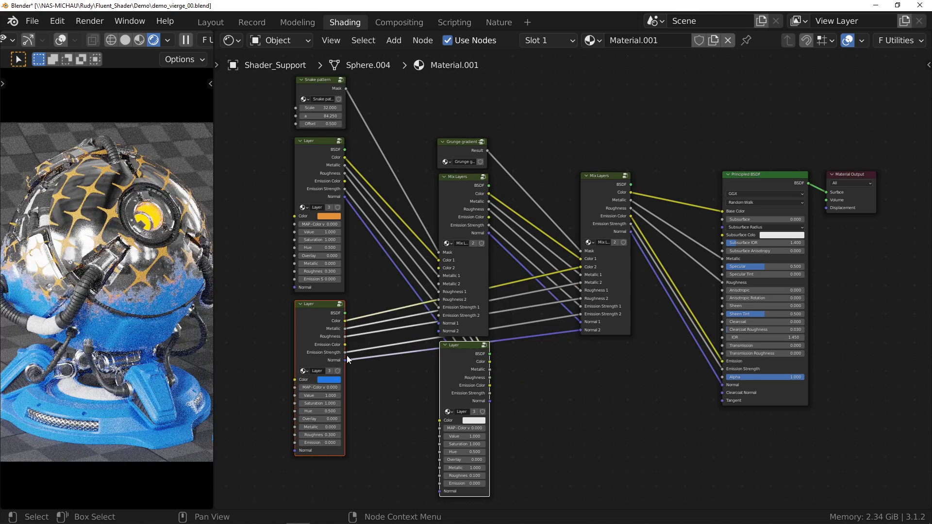
drag(315, 332, 496, 381)
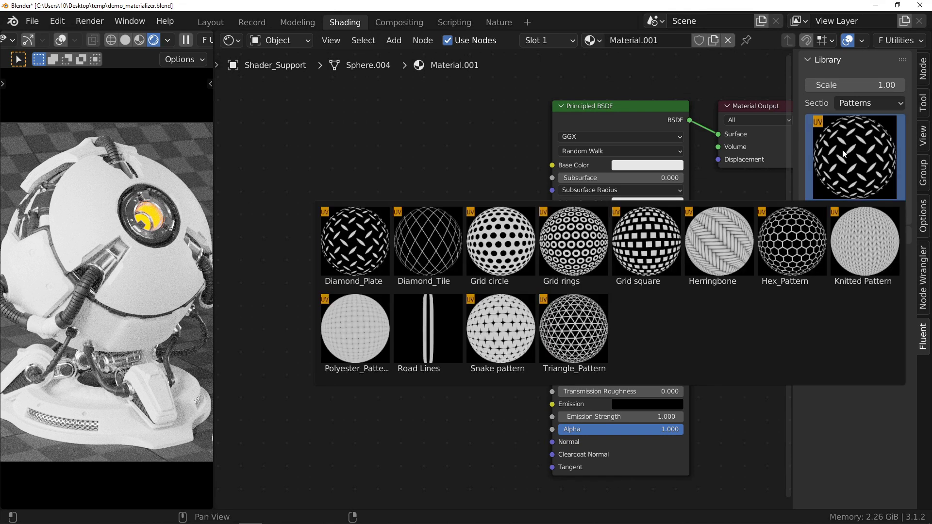
Add Diamond_Plate pattern nodes at scales 16 and 64, previewing each on the robot.
click(351, 248)
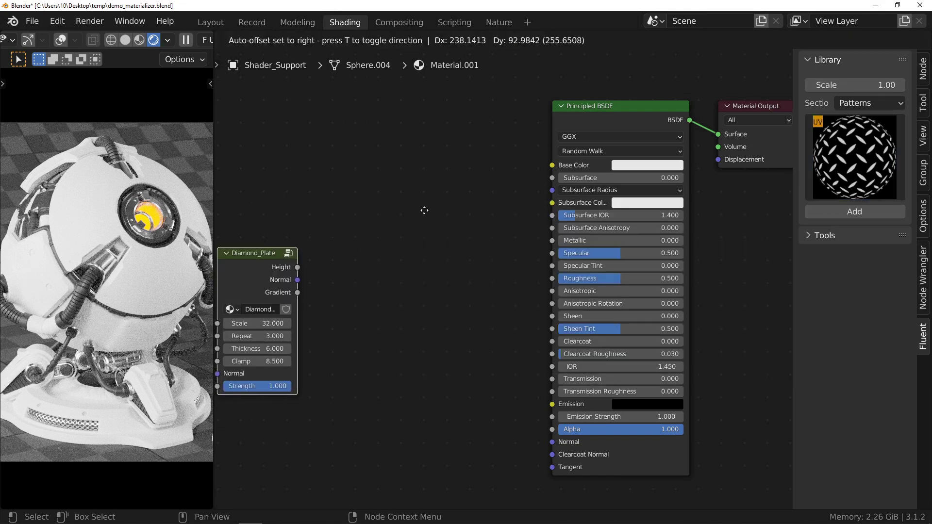
click(466, 177)
ctrl+shift+click(466, 177)
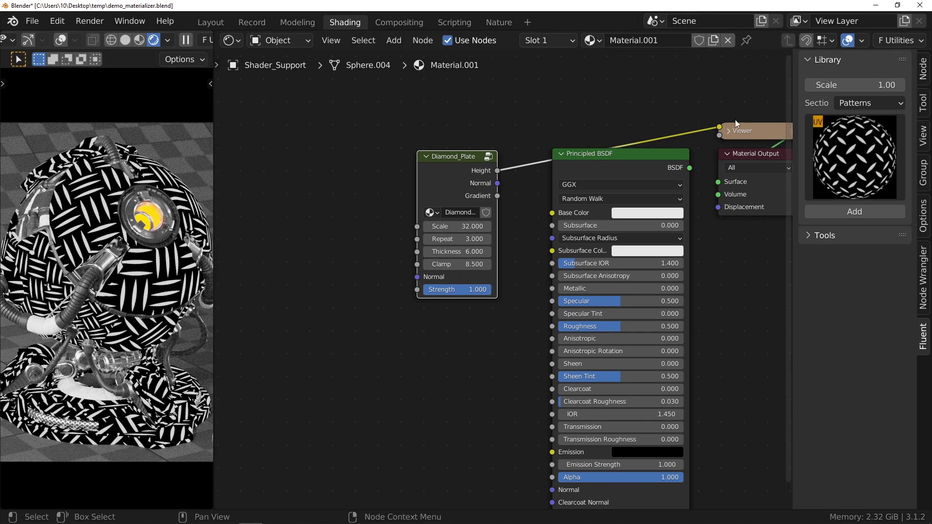
click(858, 86)
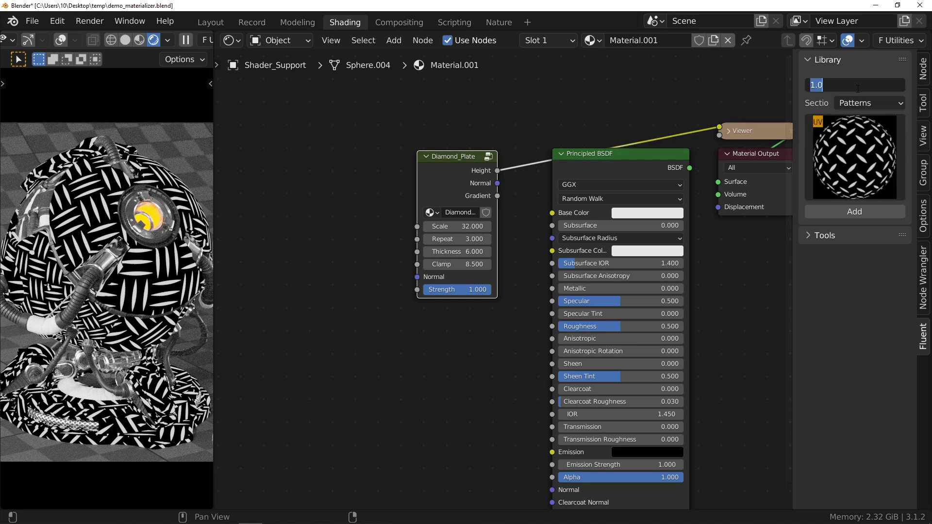
click(863, 212)
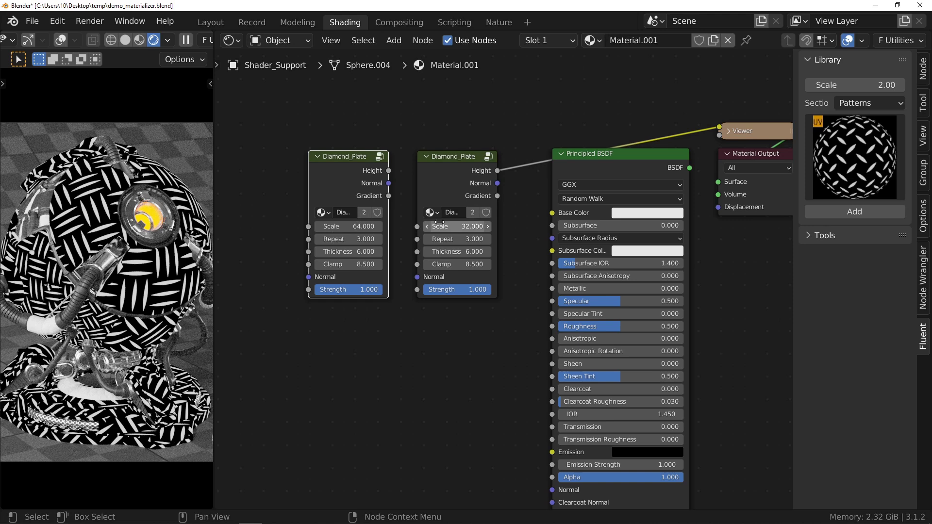
ctrl+shift+click(351, 178)
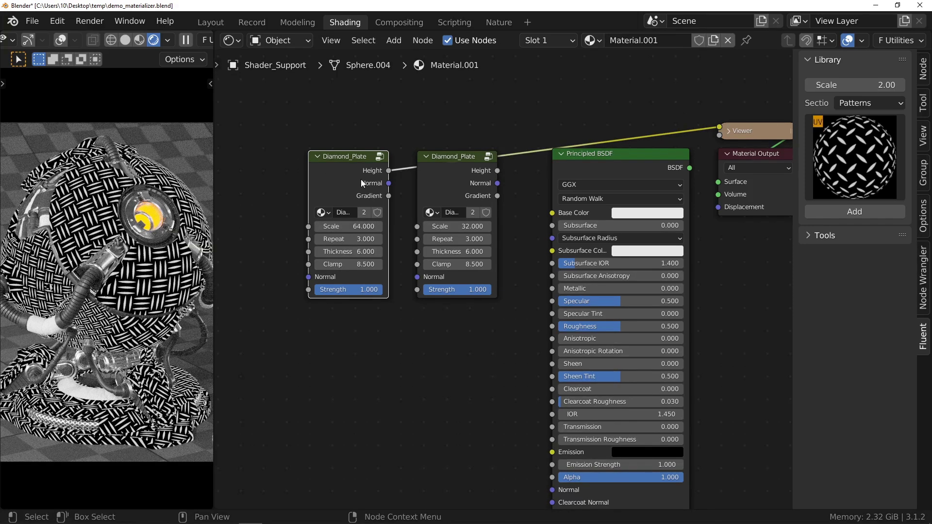
Add a Grid circle pattern node and preview it as a mask on the robot.
click(854, 156)
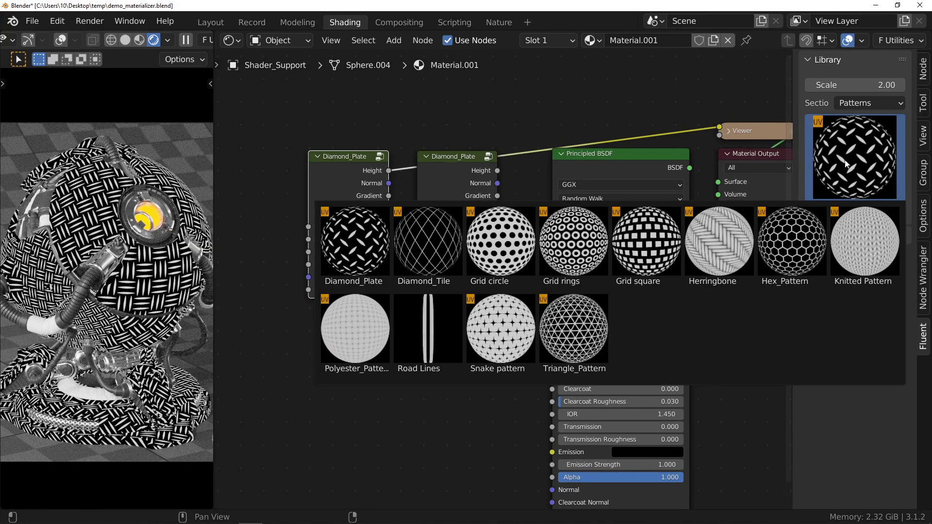
click(516, 238)
ctrl+shift+click(248, 179)
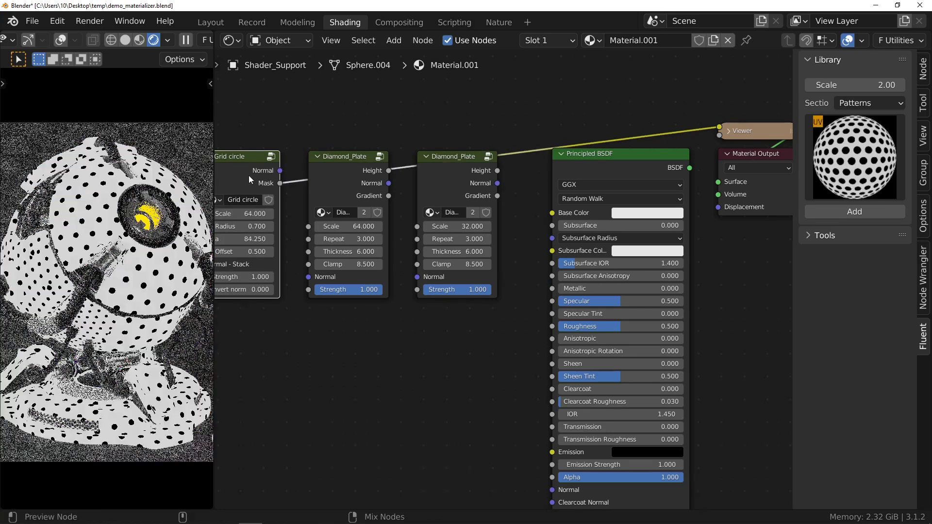
Add a third Diamond_Plate at scale 32 and preview the plate nodes in turn.
click(864, 88)
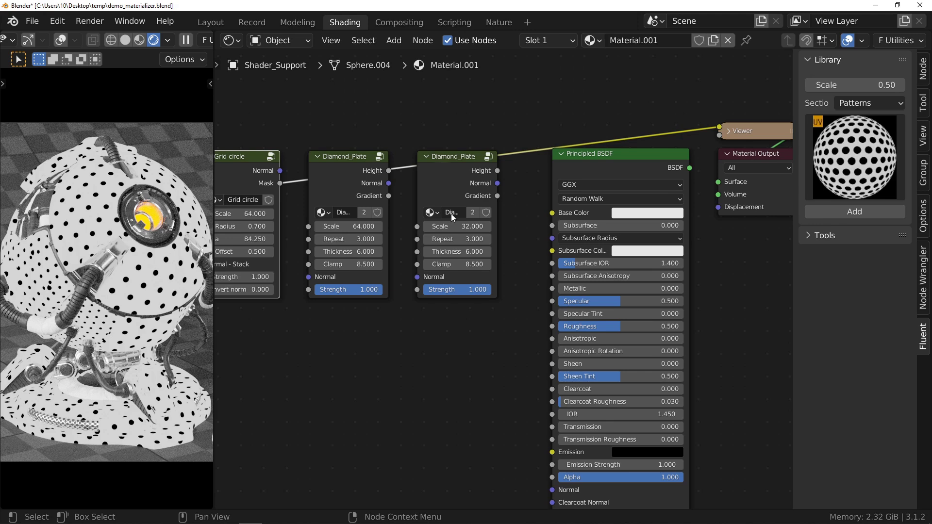
click(850, 162)
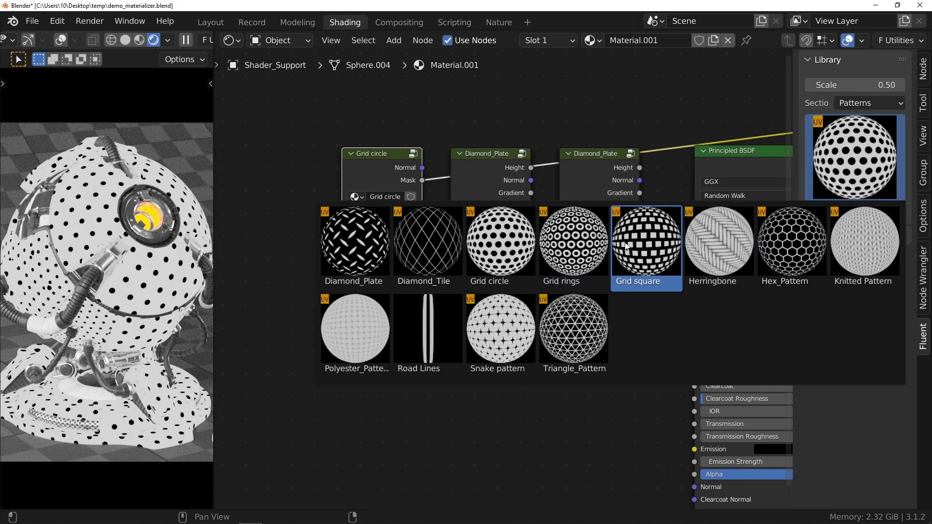
click(355, 241)
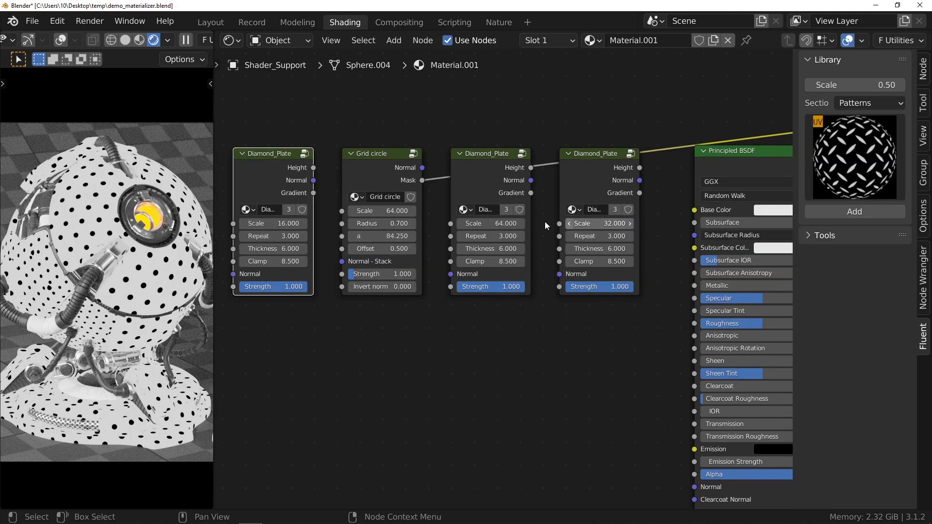
ctrl+shift+click(290, 178)
ctrl+shift+click(492, 187)
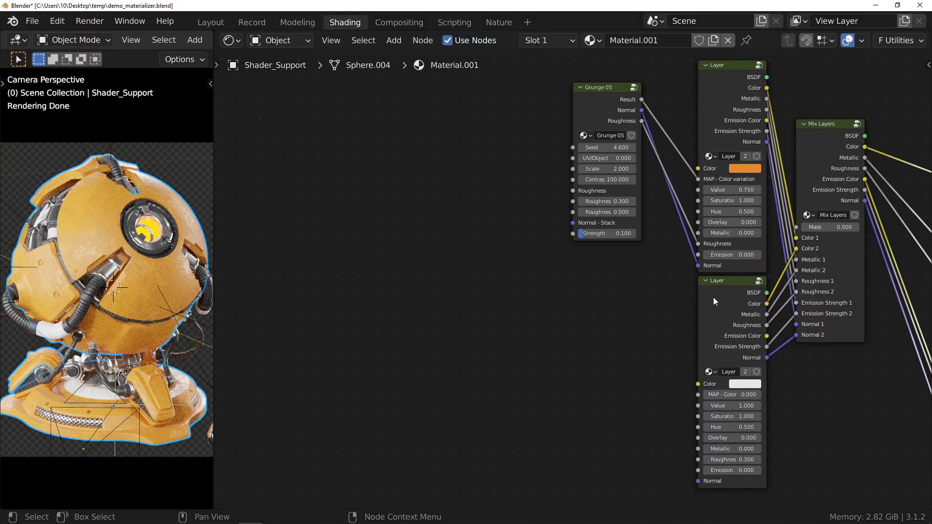
Add a new decal using the lightning-bolt ICONS 1 PNG from the DRAGON INC library.
key(f)
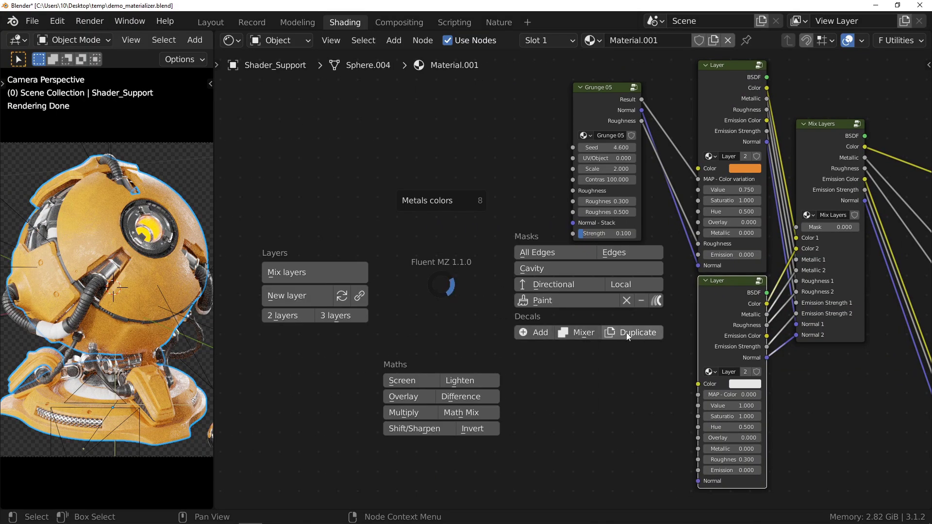
click(536, 333)
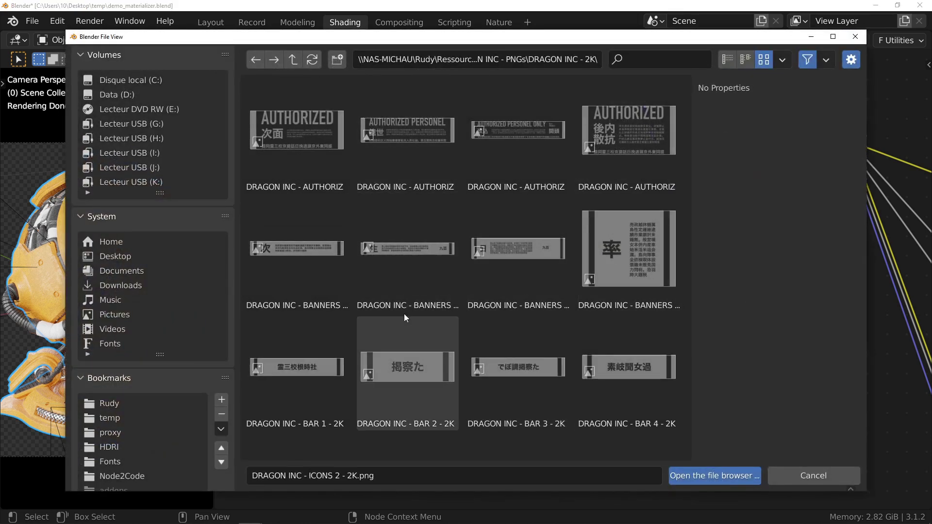
scroll(406, 309, down, 3)
scroll(406, 309, down, 5)
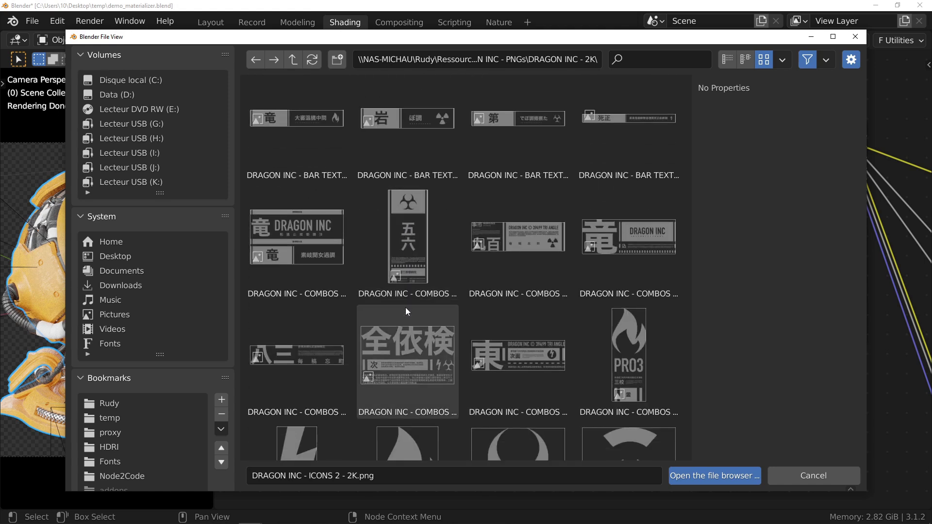
click(289, 236)
scroll(407, 335, down, 2)
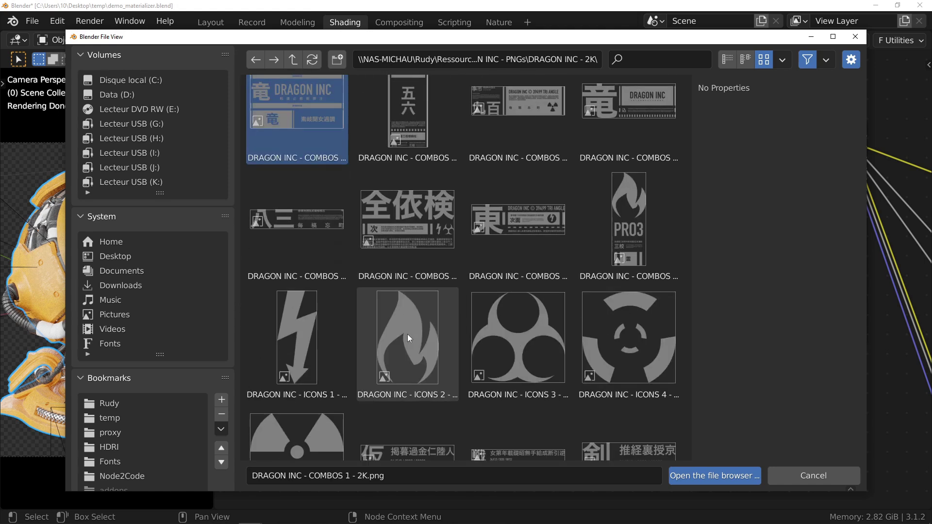
click(306, 324)
click(695, 474)
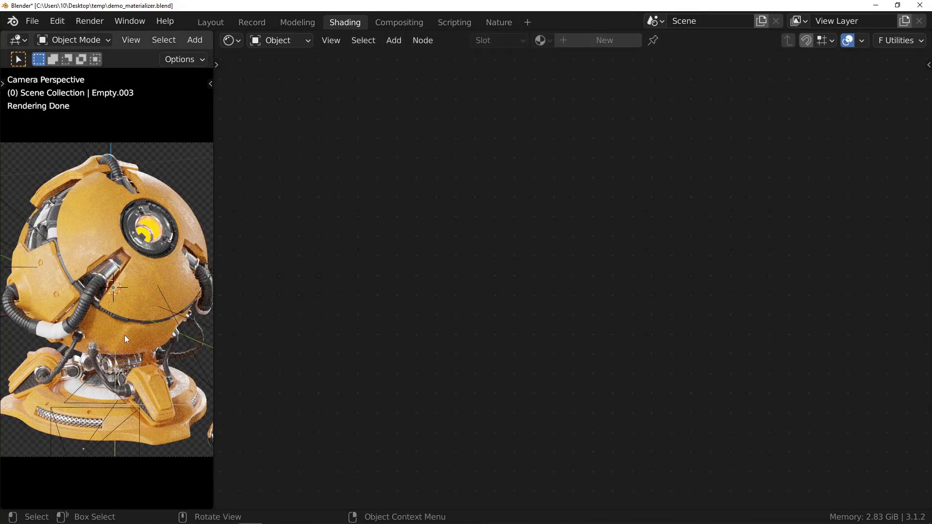
Reposition the decal empty on the sphere, shrink it to about 0.095 scale, and reselect the sphere.
key(g)
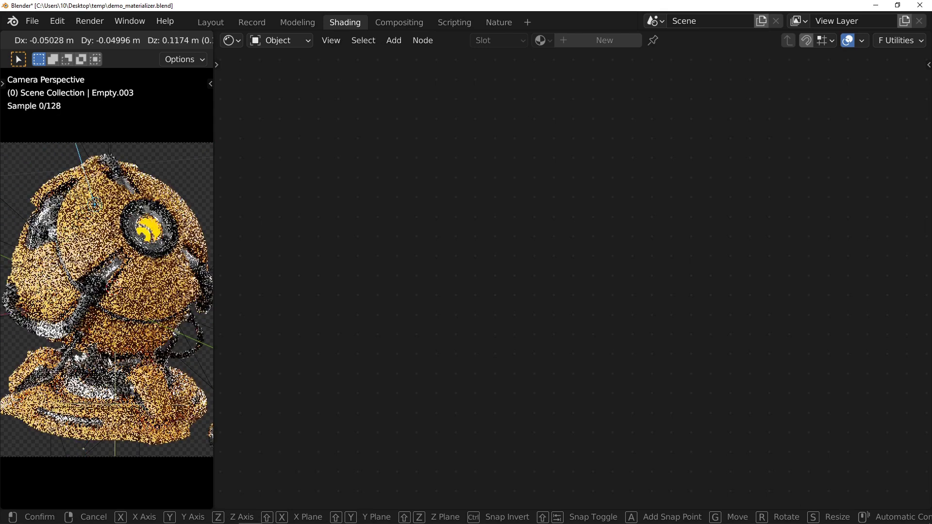
click(97, 246)
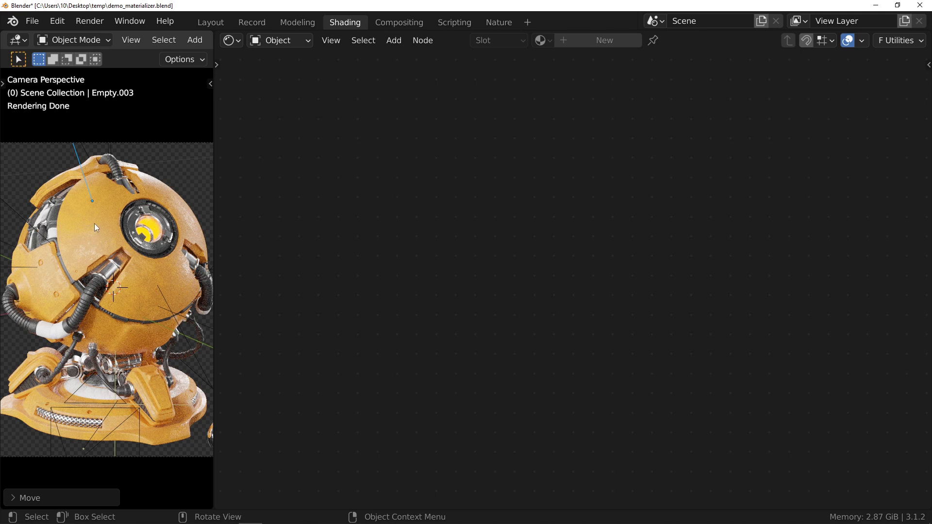
key(s)
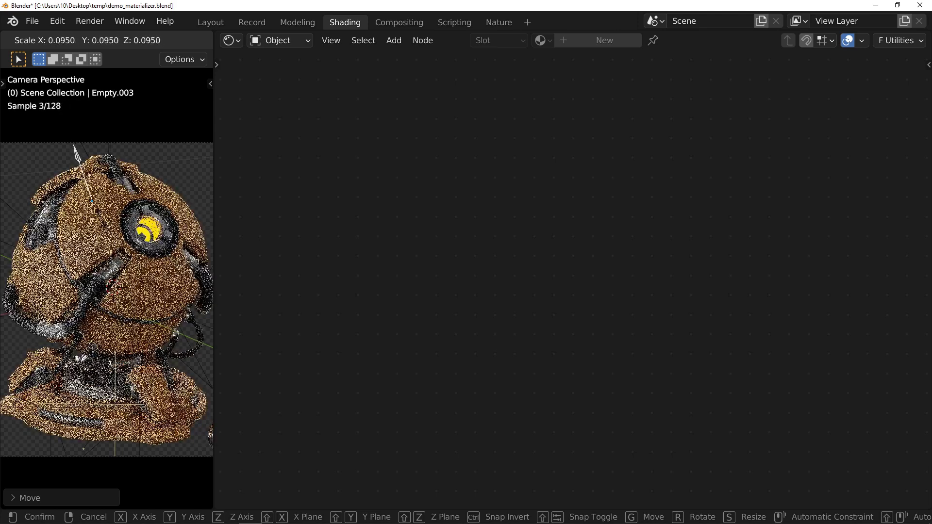
click(100, 221)
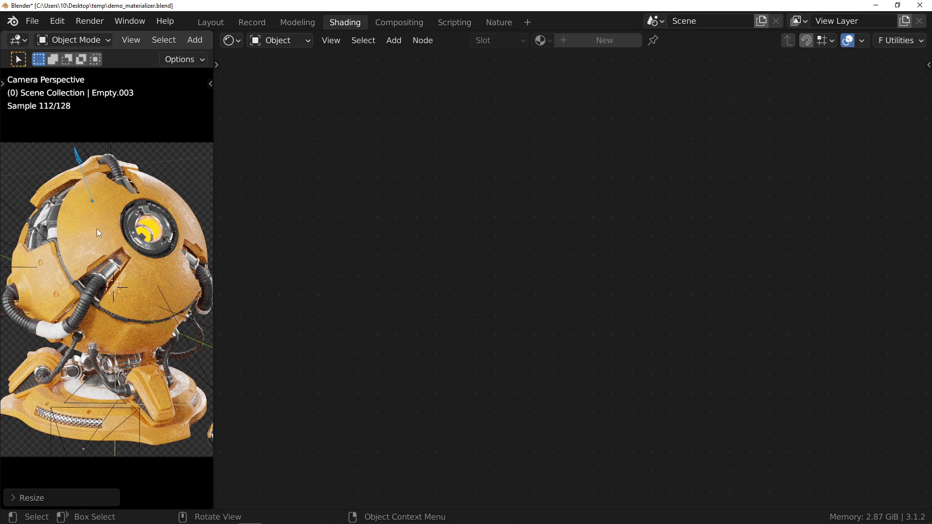
click(97, 229)
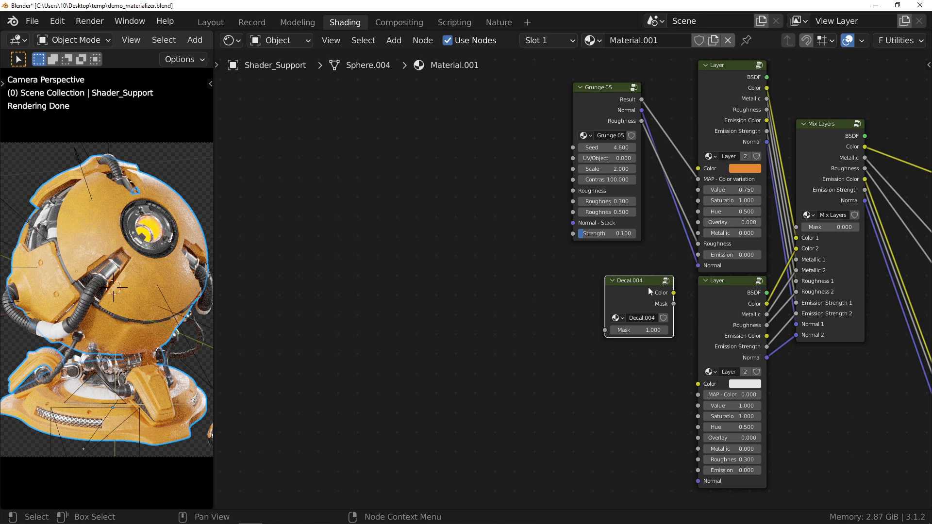
Move Decal.004 left, then link its Color to the lower Layer's Color and its Mask to Mix Layers Mask.
drag(616, 285, 597, 293)
middle_drag(597, 293, 413, 289)
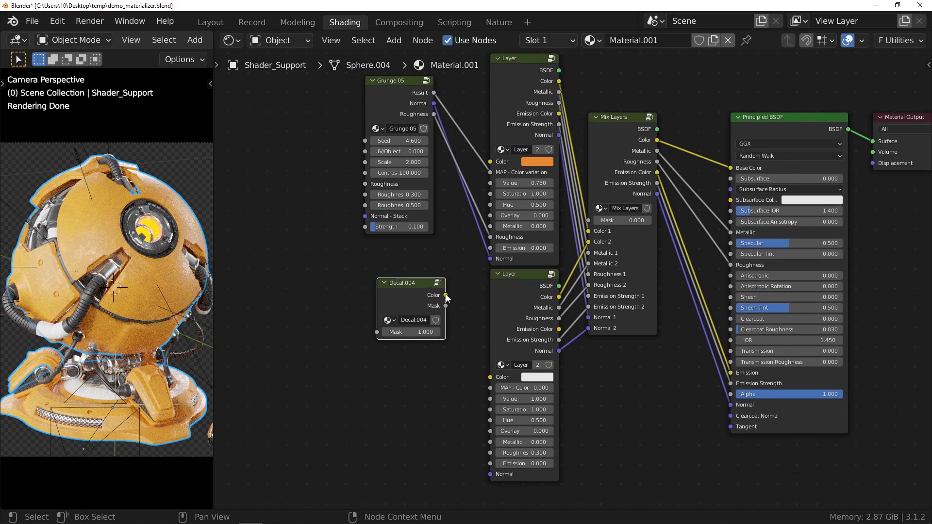
drag(446, 295, 453, 283)
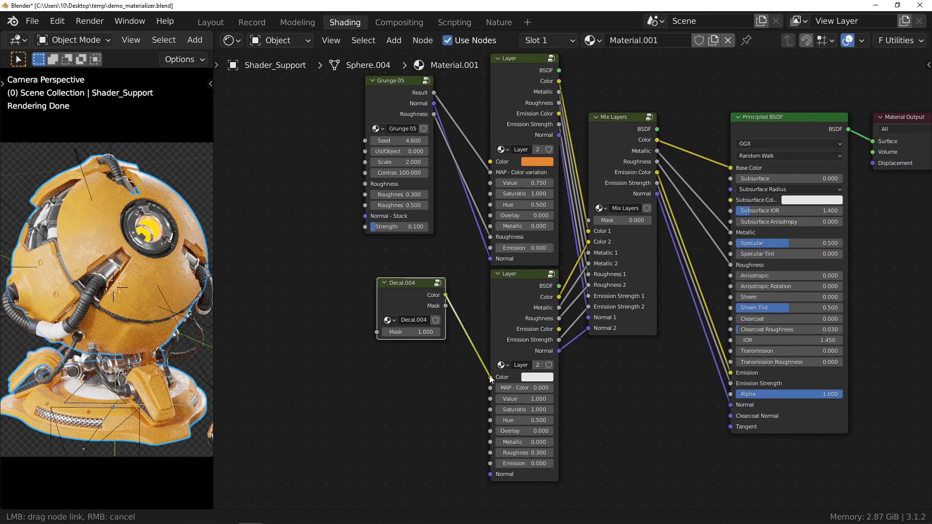
drag(489, 374, 489, 375)
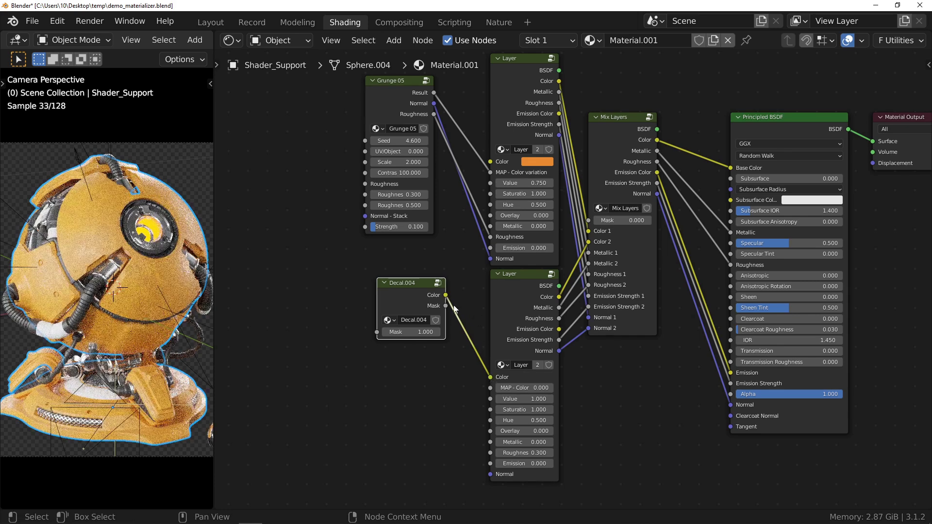
drag(446, 305, 588, 220)
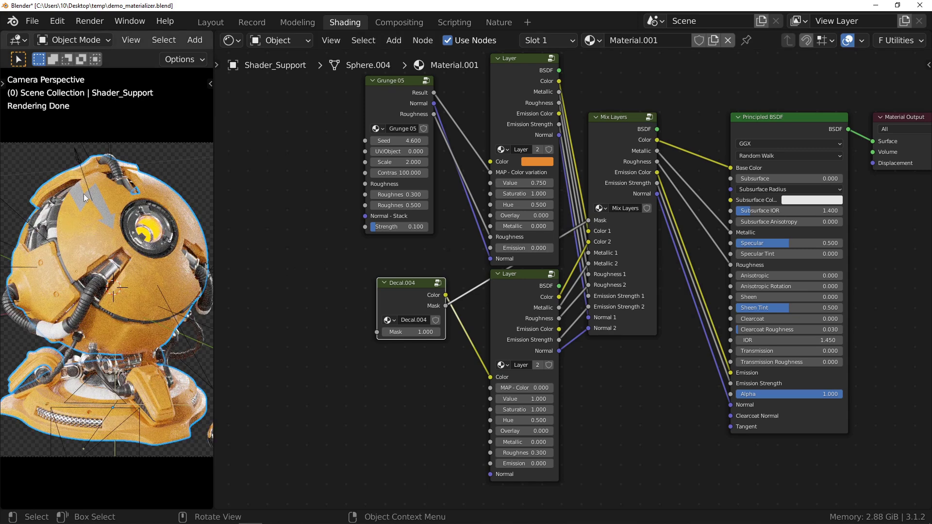
Move, scale down and rotate the lightning decal about its local Z axis (about -82°).
click(79, 164)
key(g)
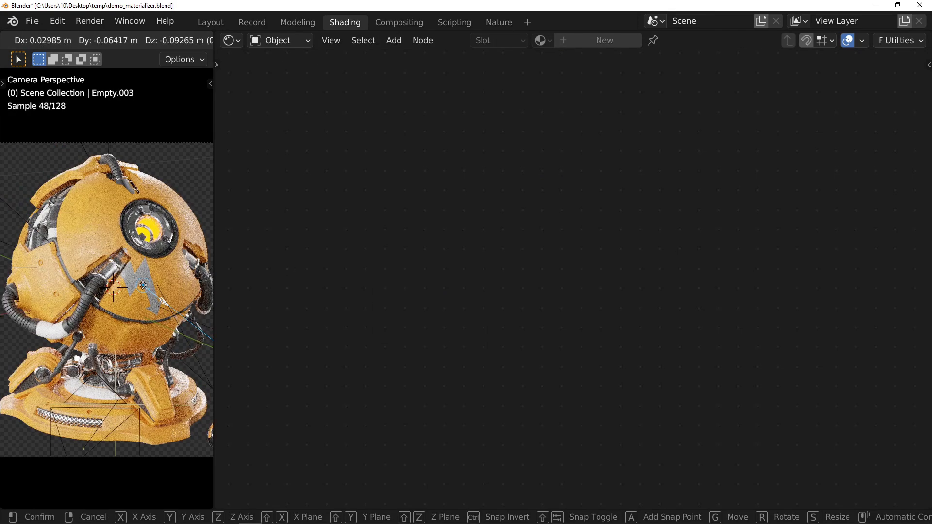
click(94, 198)
scroll(180, 321, up, 5)
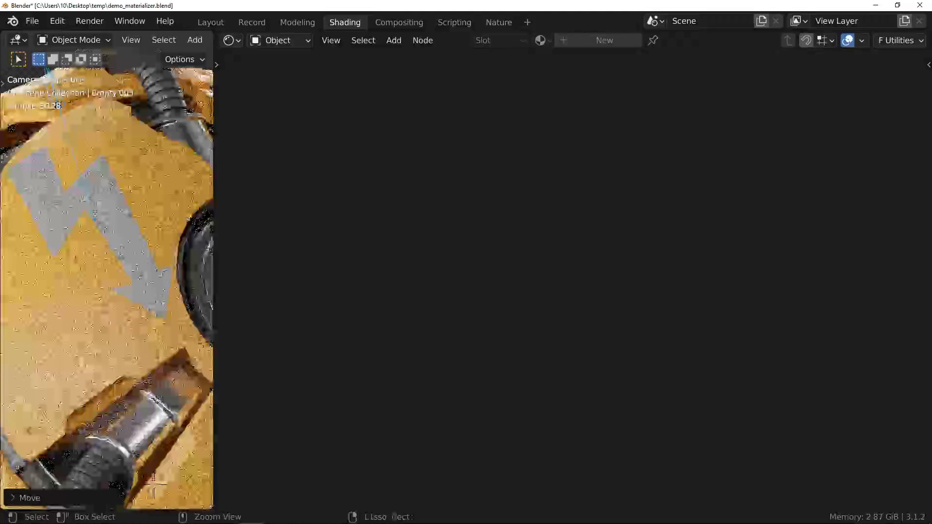
key(s)
click(161, 200)
key(r)
key(z)
key(z)
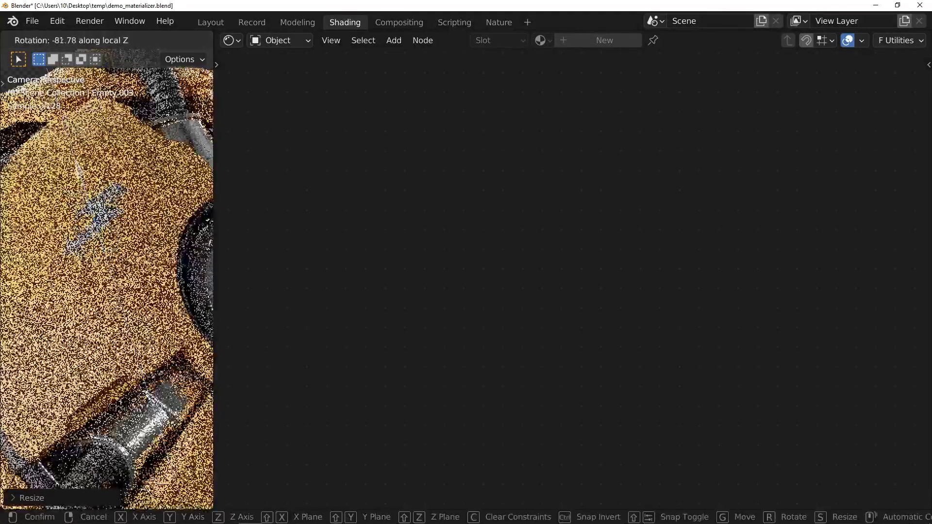
key(Return)
Feed Grunge 05's Result into Decal.004's Mask and preview the worn grunge effect.
click(147, 214)
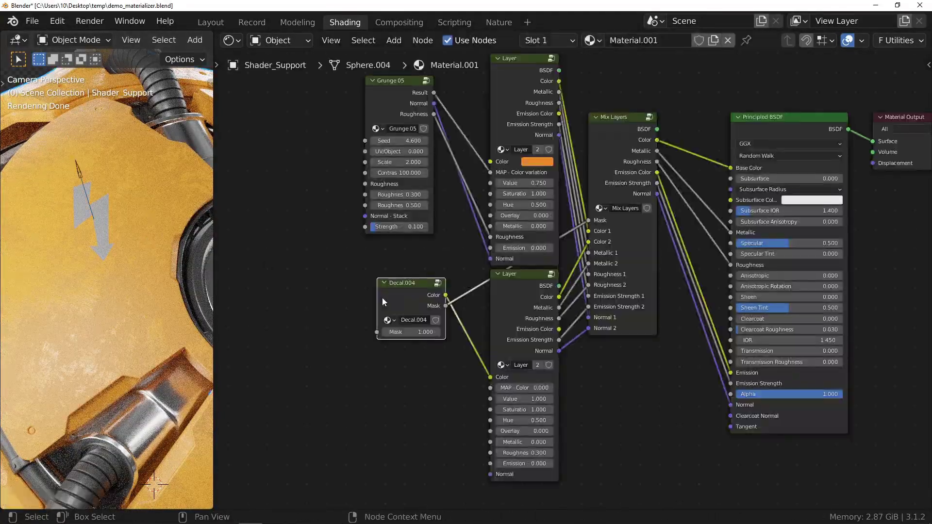
middle_drag(382, 297, 518, 279)
drag(517, 279, 512, 277)
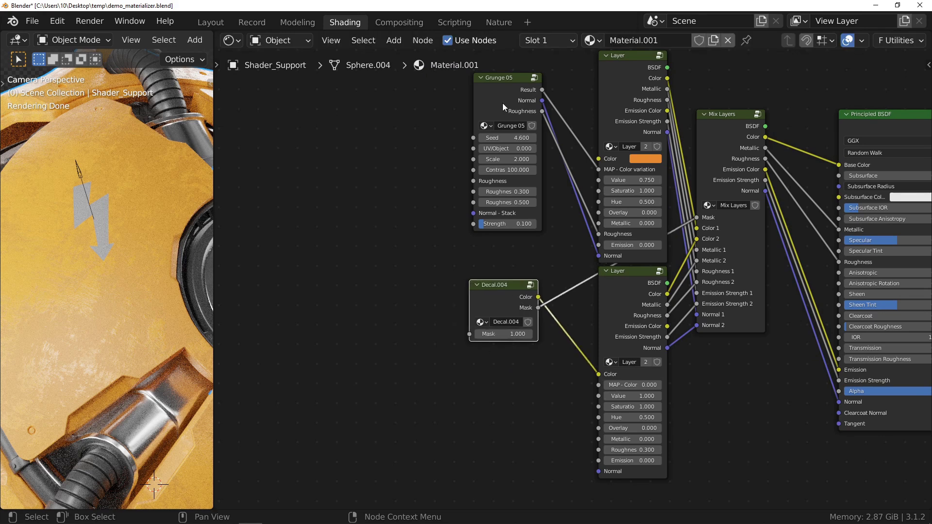
drag(494, 76, 300, 92)
drag(343, 103, 360, 101)
drag(467, 333, 468, 334)
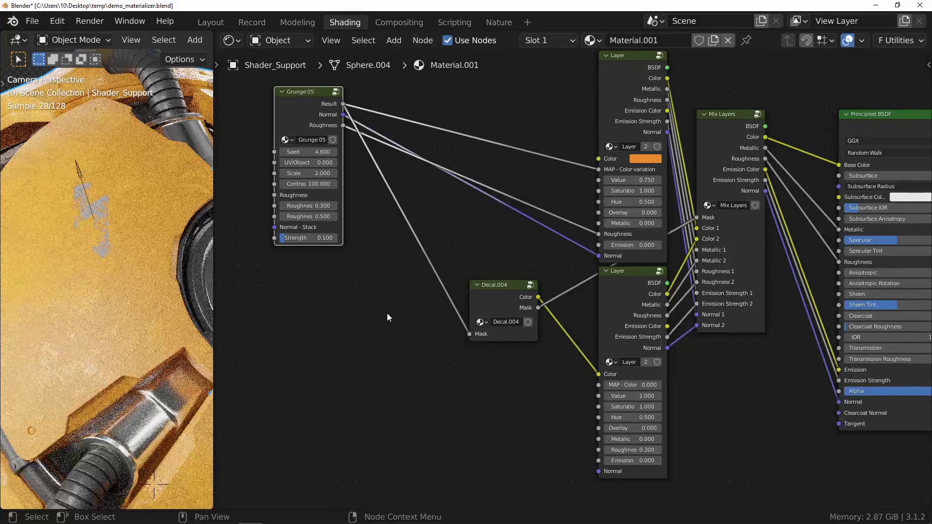
ctrl+shift+click(307, 111)
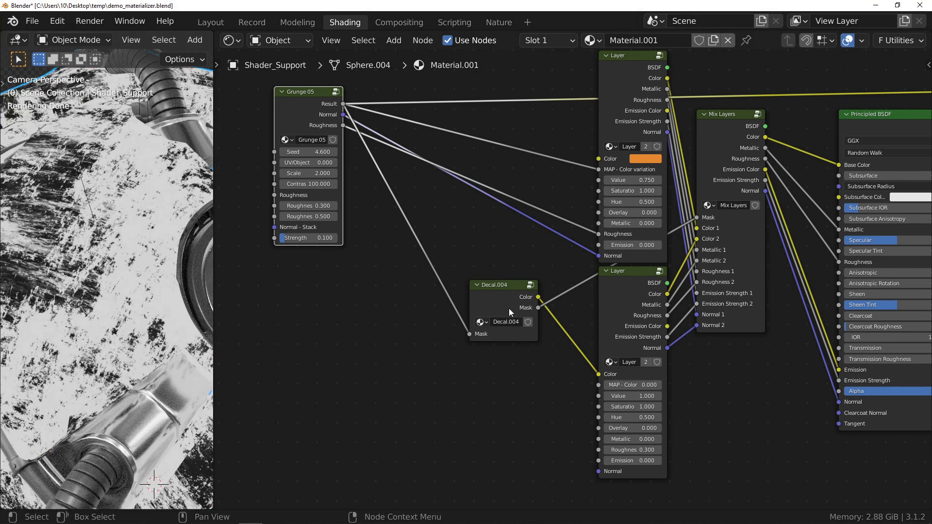
ctrl+shift+click(861, 123)
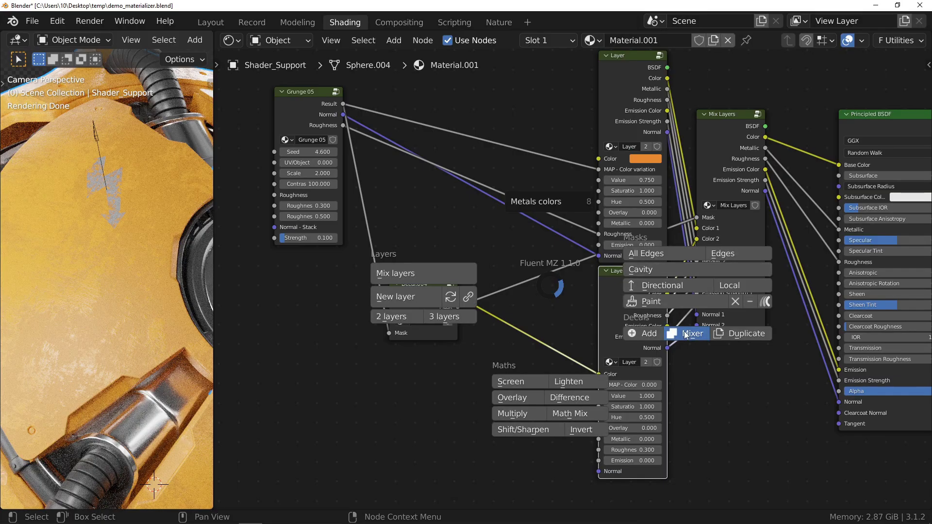
Insert a Decal Mixer on the Decal.004–Layer link, wiring Decal.004 Mask to Mask 1 and mixer Mask to Mix Layers.
click(686, 333)
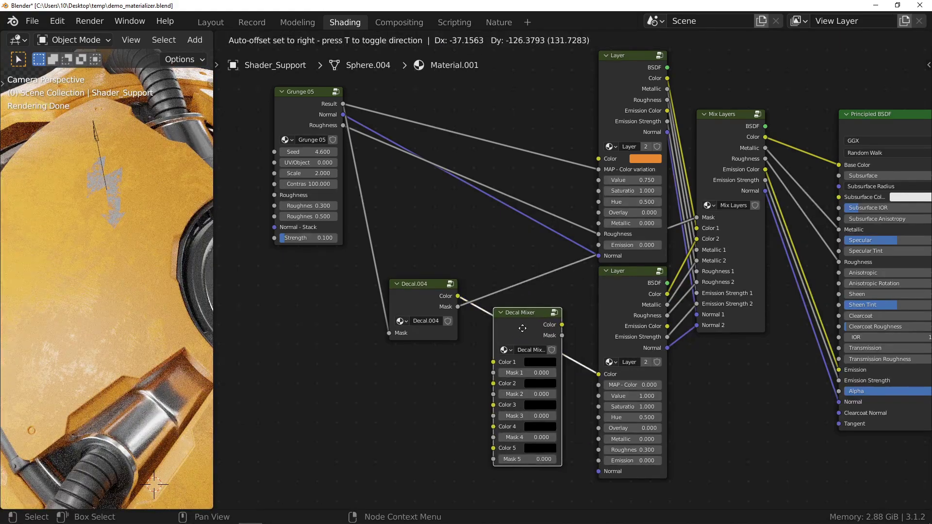
click(526, 332)
drag(458, 307, 496, 372)
drag(566, 335, 702, 217)
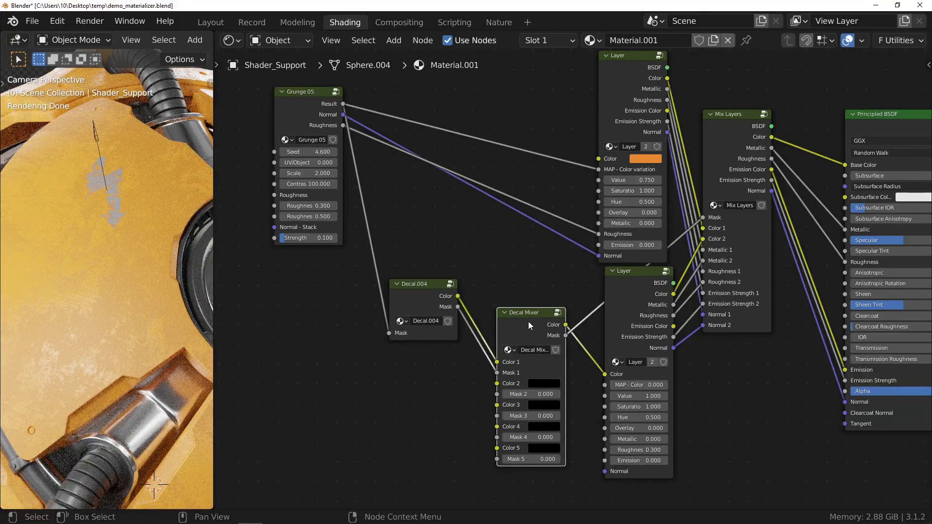
Add a second decal, Decal.005, using the flame-shaped ICONS 2 image, and place and size it.
click(614, 365)
scroll(426, 277, down, 5)
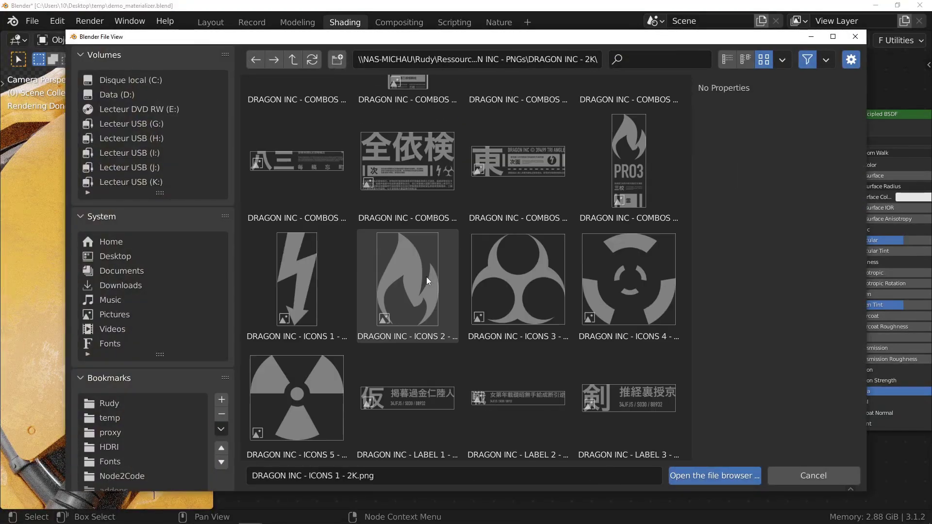
click(426, 277)
click(703, 474)
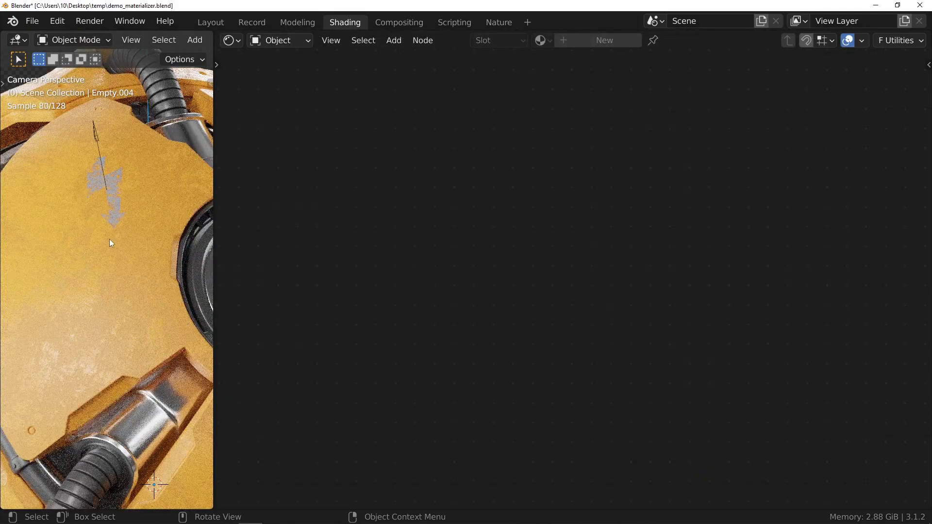
key(g)
key(Return)
key(s)
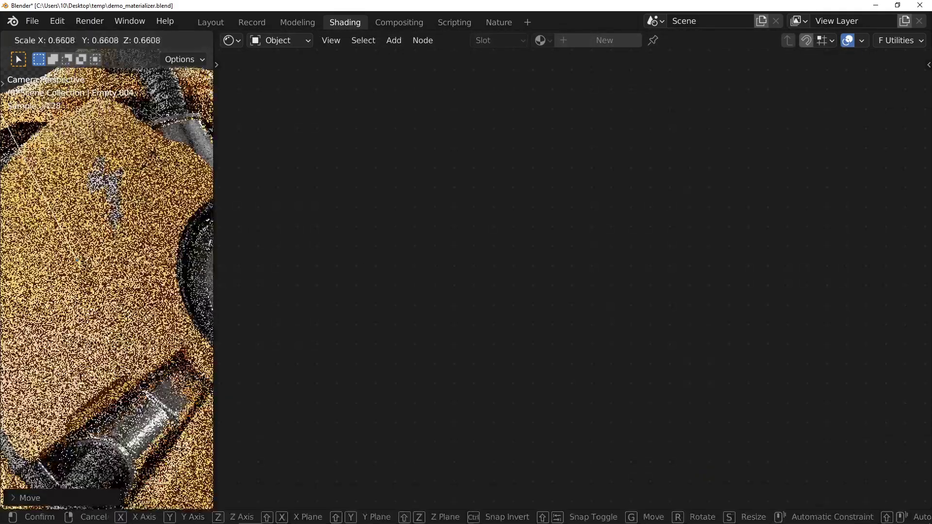
key(Return)
key(s)
key(Return)
key(bracketleft)
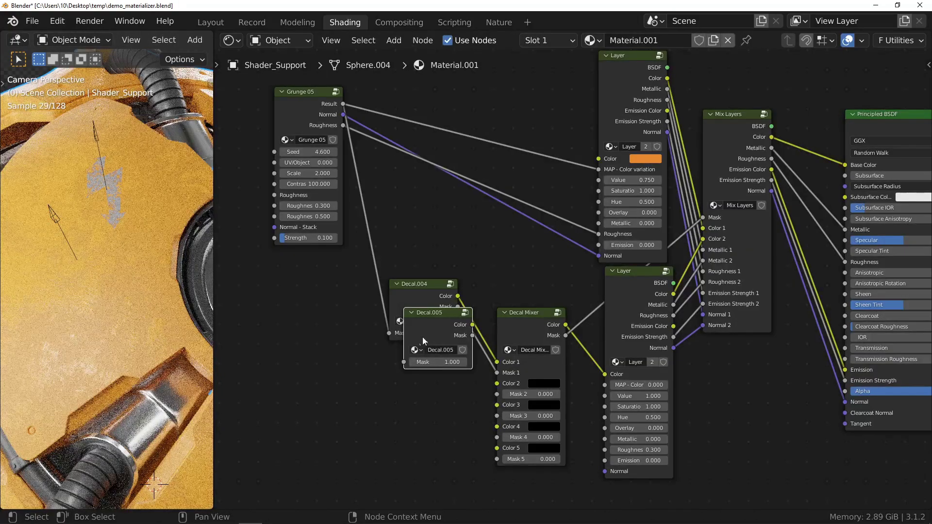
Link Decal.005 Color and Mask to the mixer's Color 2 and Mask 2, and rotate its empty about local Z.
drag(422, 339, 406, 379)
drag(456, 365, 496, 394)
click(57, 217)
key(r)
key(z)
key(z)
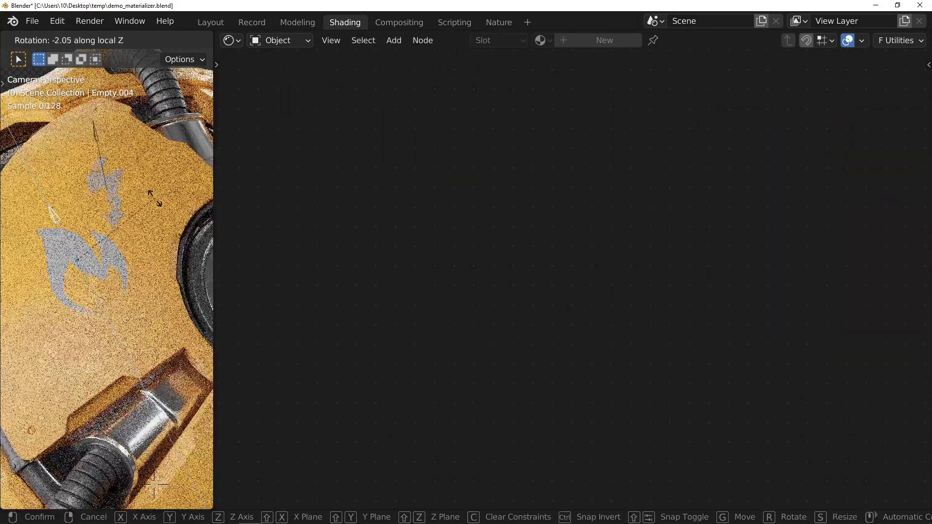
click(154, 260)
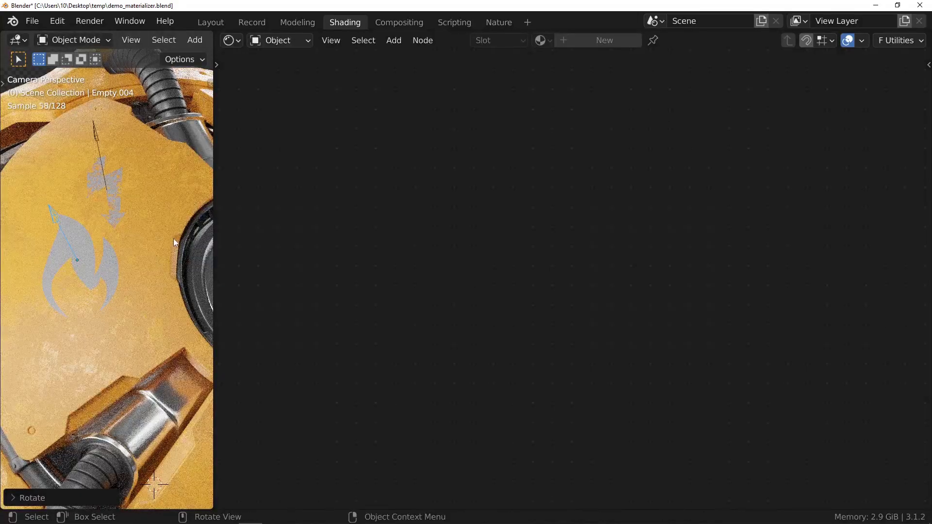
click(152, 249)
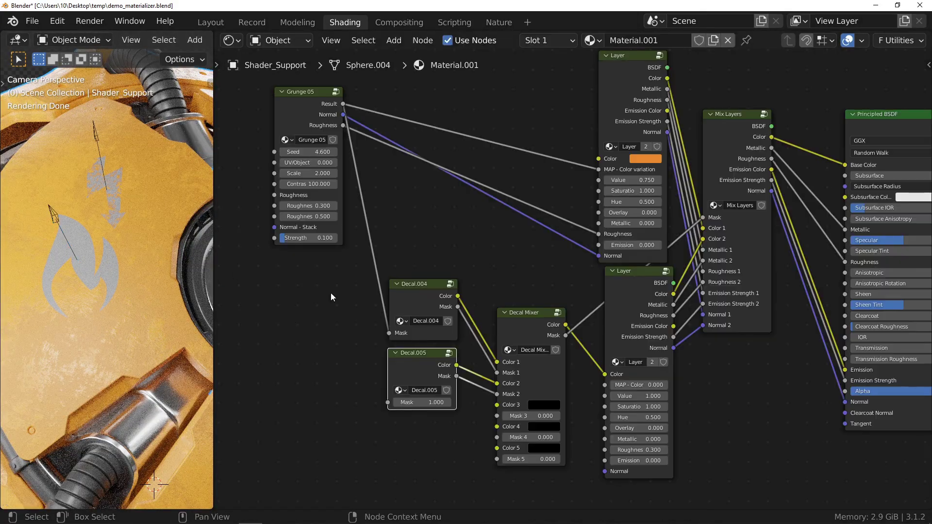
Cut the Grunge 05 links into both decal masks and shift the two decal nodes and Decal Mixer left.
drag(343, 104, 387, 402)
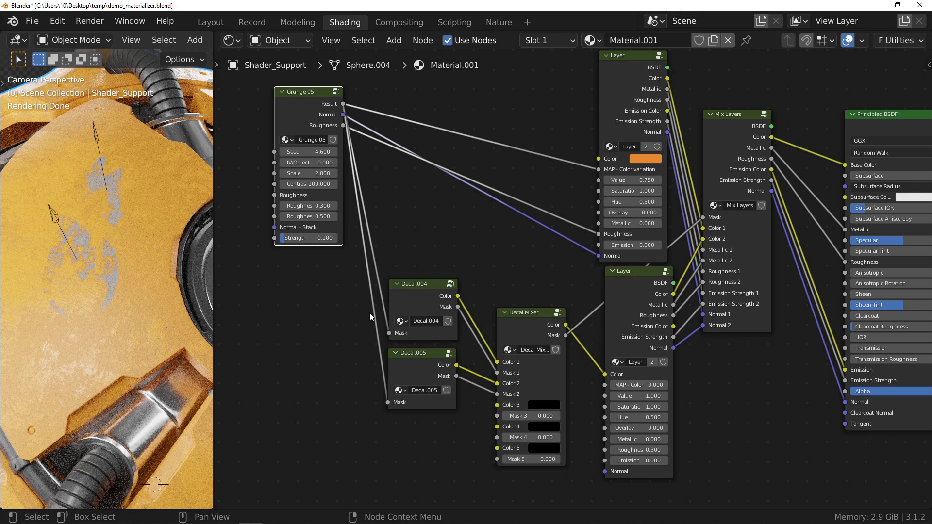
ctrl+right_drag(369, 269, 409, 231)
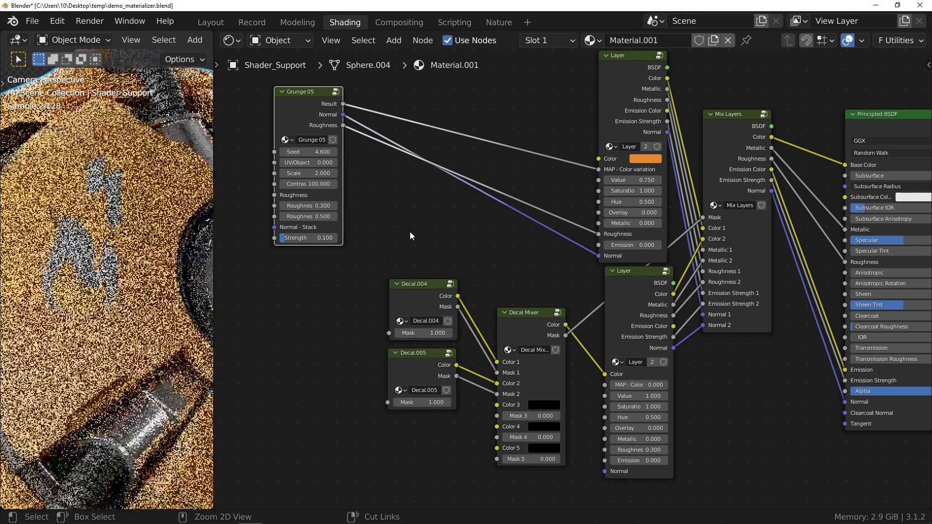
drag(345, 280, 543, 415)
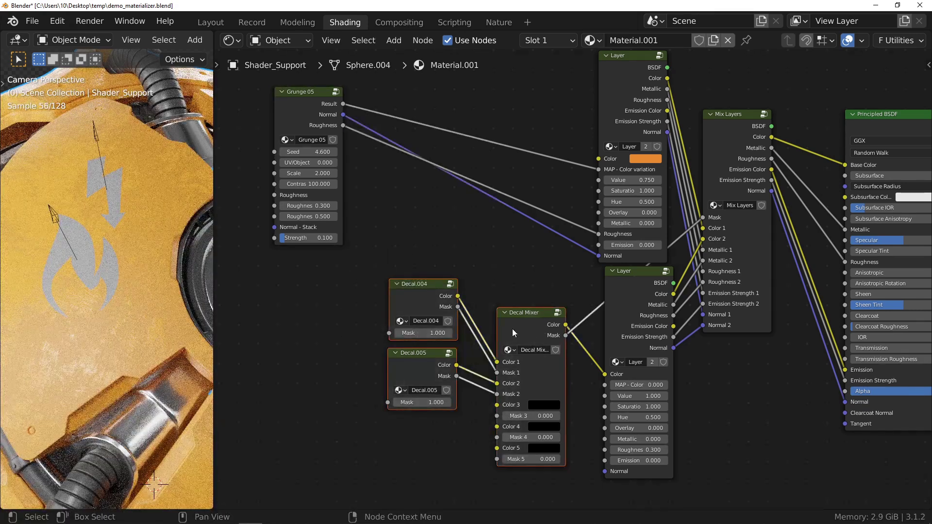
drag(513, 333, 395, 321)
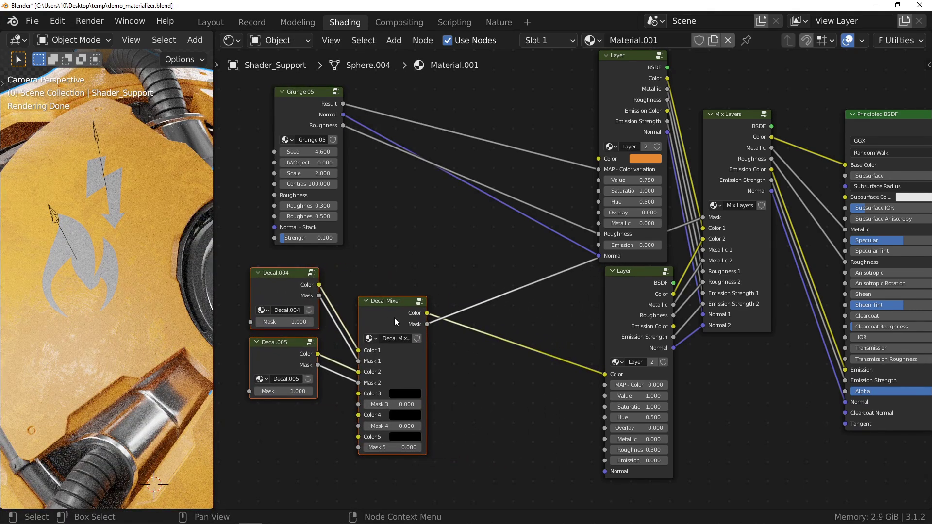
click(475, 257)
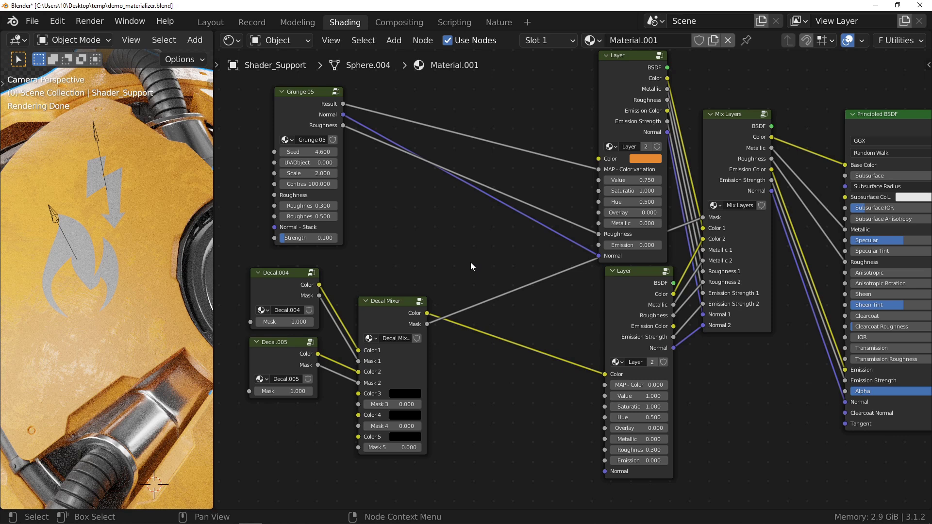
click(627, 289)
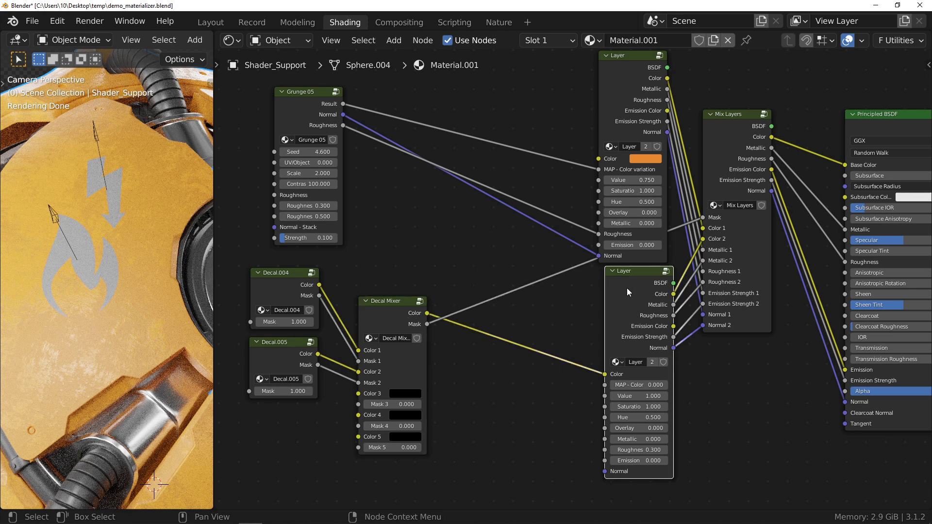
Insert a Multiply node on the Decal Mixer mask link and feed Grunge 05's Result into B.
key(shift+f)
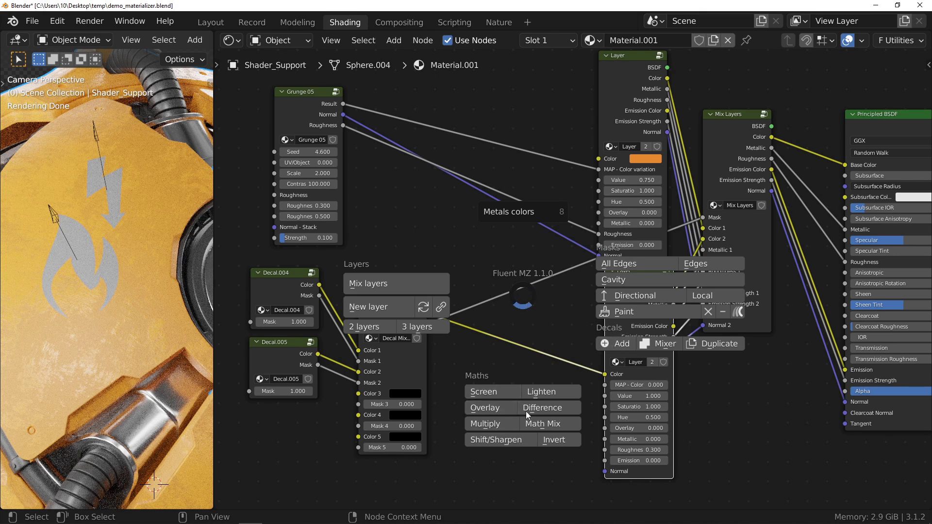
click(490, 424)
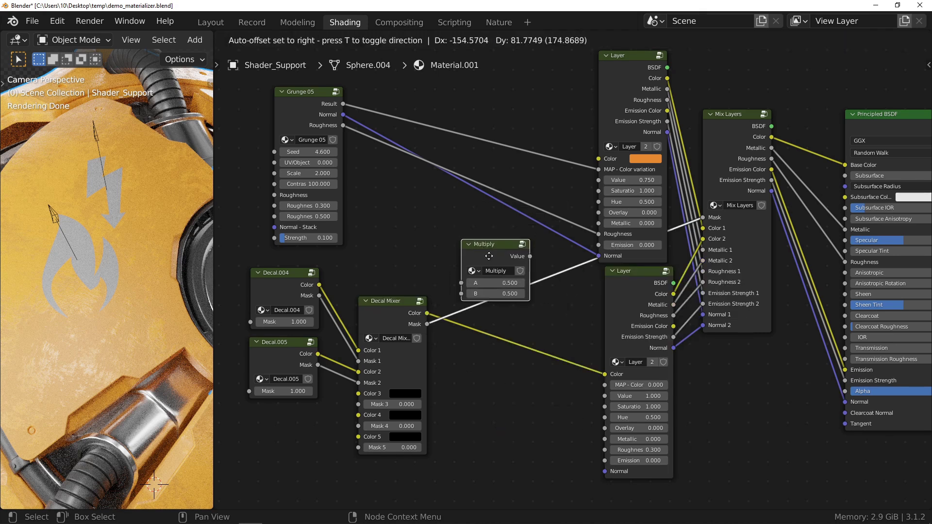
click(510, 258)
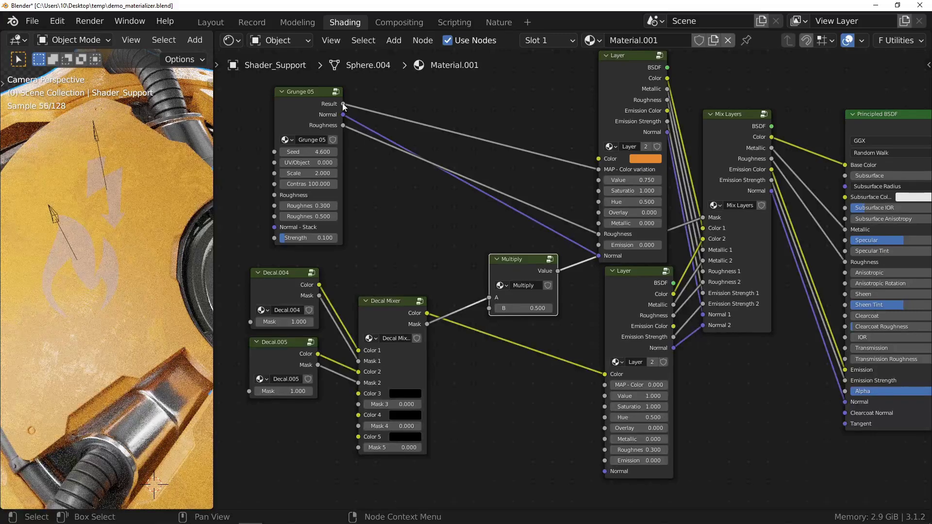
drag(343, 104, 489, 308)
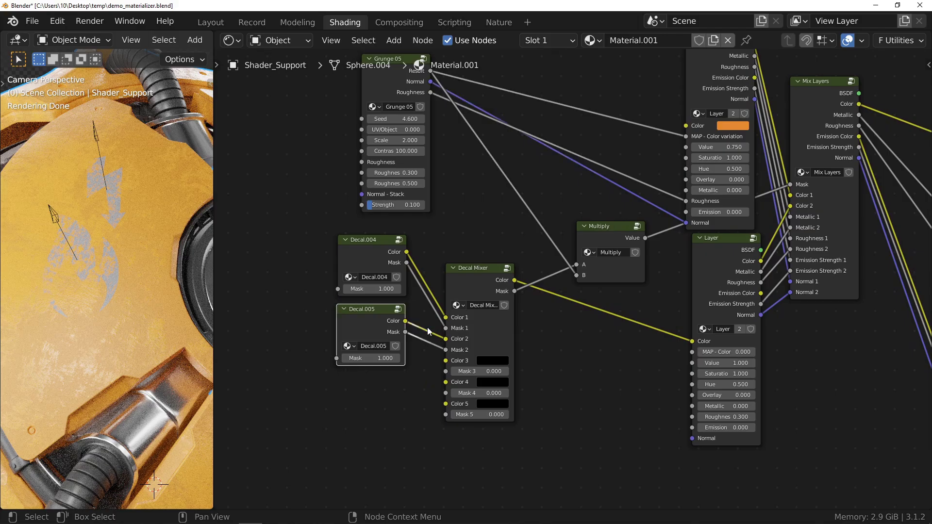
Duplicate the decal as Decal.006, place it lower on the body, and tidy its node.
key(shift+f)
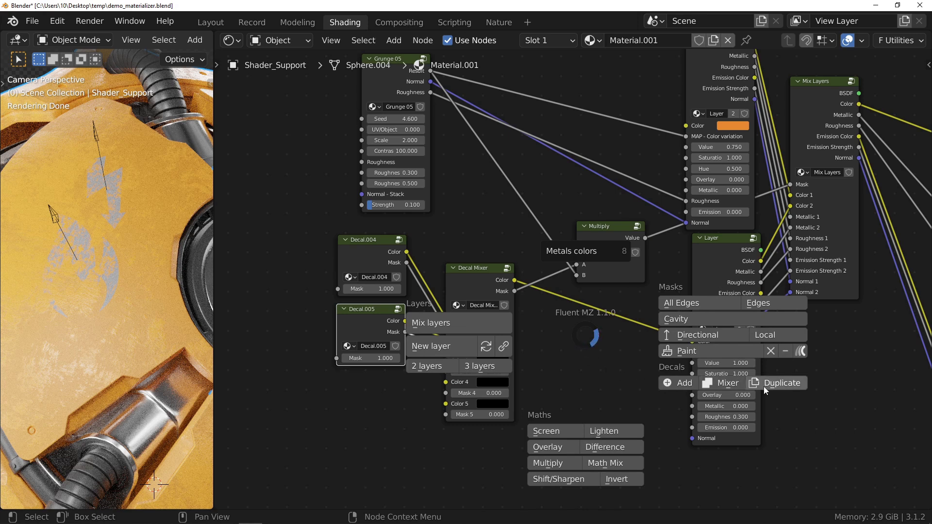
click(790, 387)
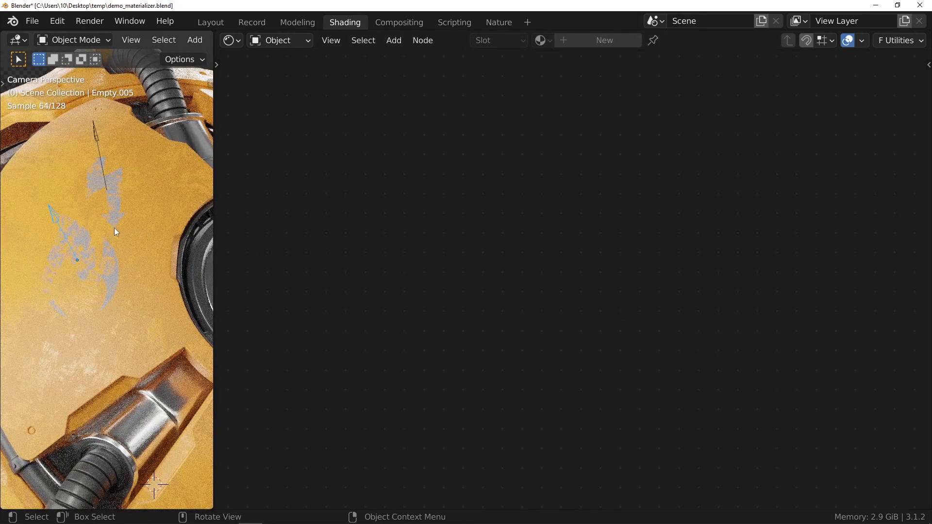
key(g)
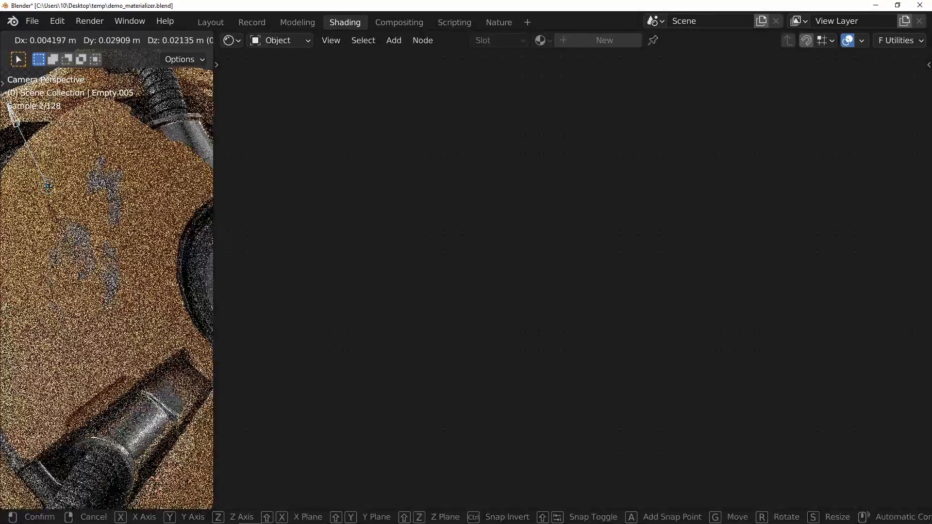
click(165, 336)
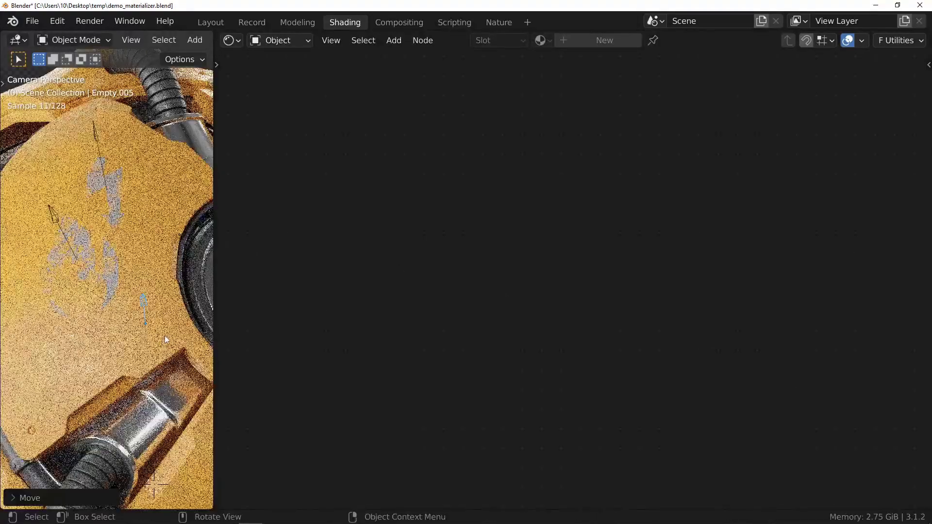
click(169, 325)
drag(289, 310, 446, 371)
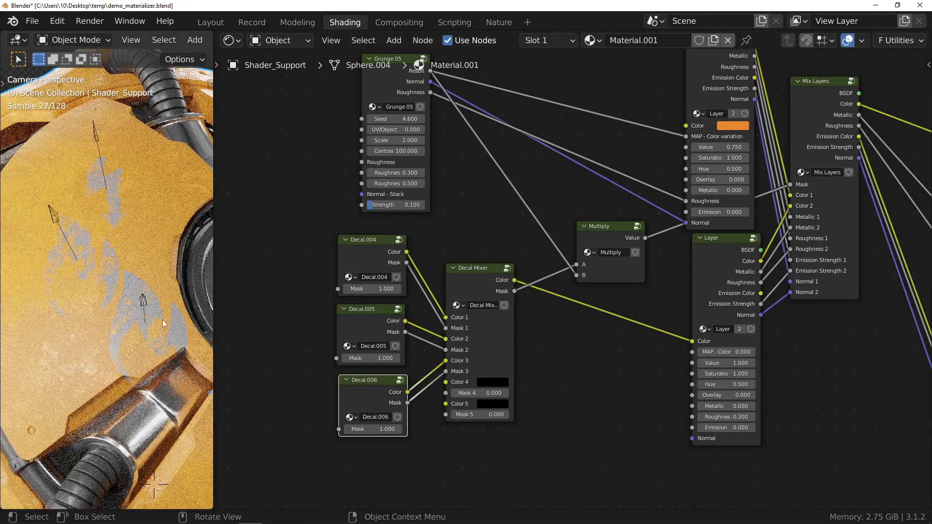
Shrink and raise the Decal.006 empty, then unplug Decal.004's colour so it renders black.
click(145, 305)
key(s)
click(172, 341)
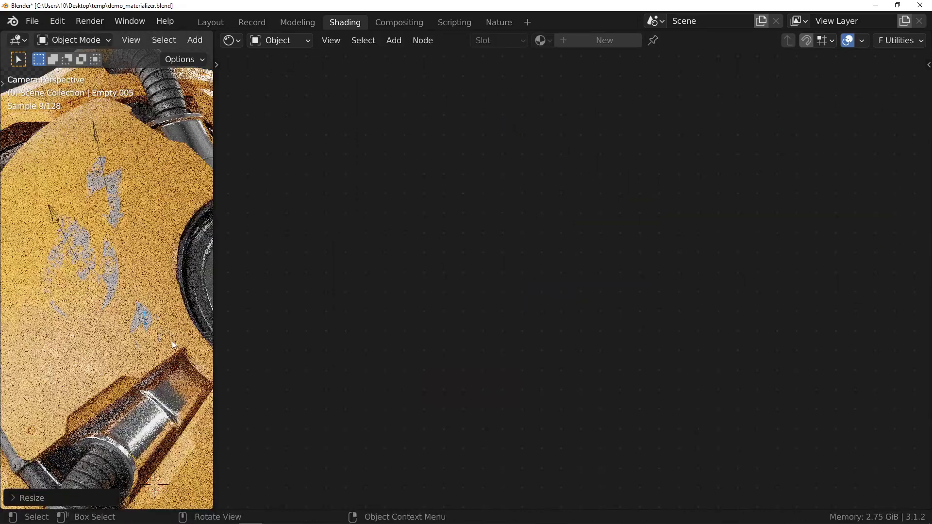
key(g)
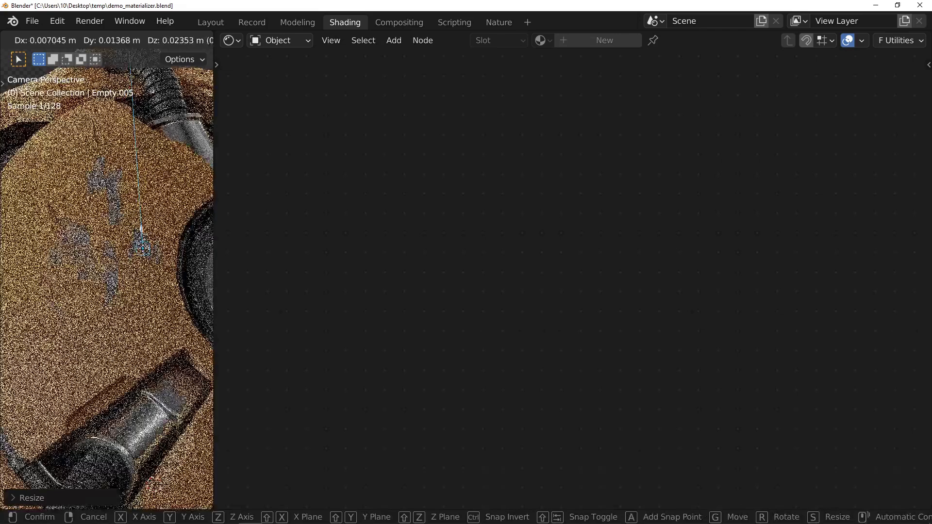
click(178, 186)
click(155, 255)
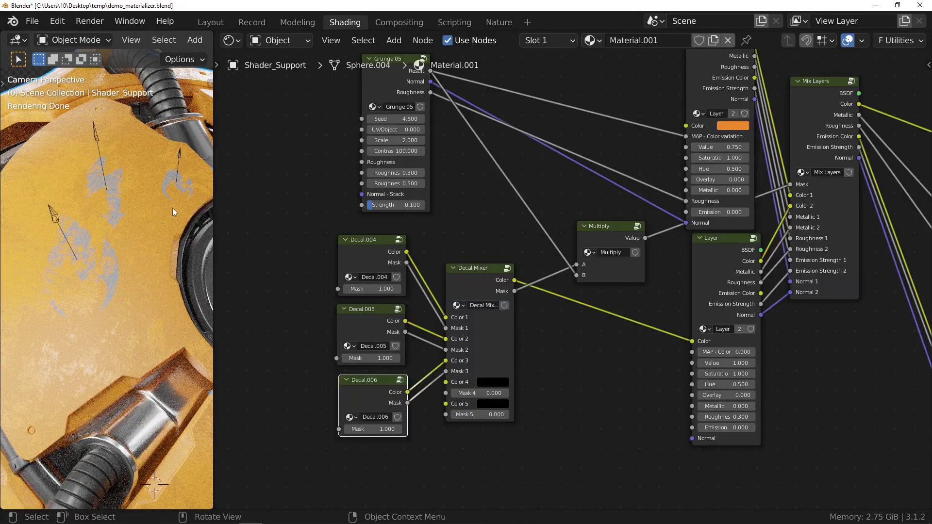
mouse_move(452, 319)
mouse_down()
mouse_move(435, 257)
mouse_move(435, 322)
mouse_move(426, 316)
mouse_move(437, 325)
mouse_up()
Unplug Decal.005 and Decal.006 colours, leaving Color 2 white and setting Color 3 to blue.
click(493, 339)
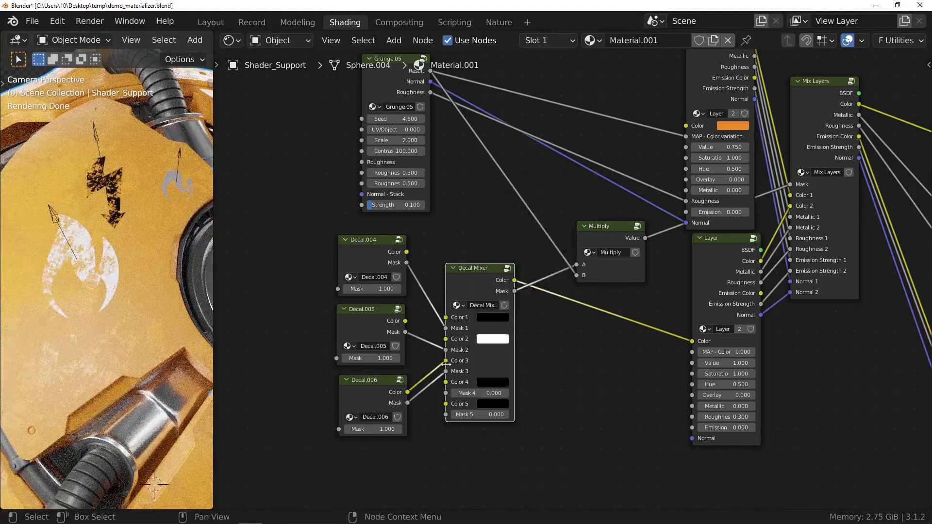
drag(445, 365, 422, 361)
click(493, 361)
click(526, 272)
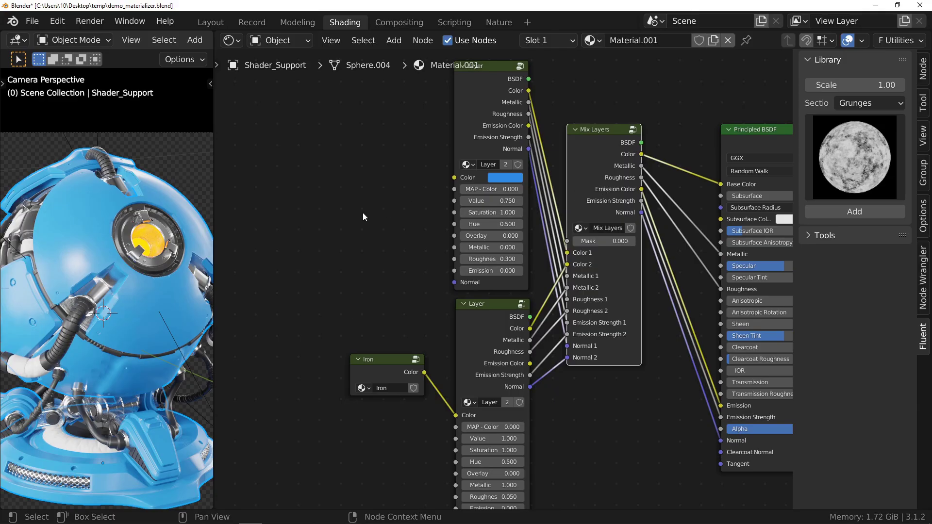
Reposition and rescale Empty.008 on the model.
key(shift+f)
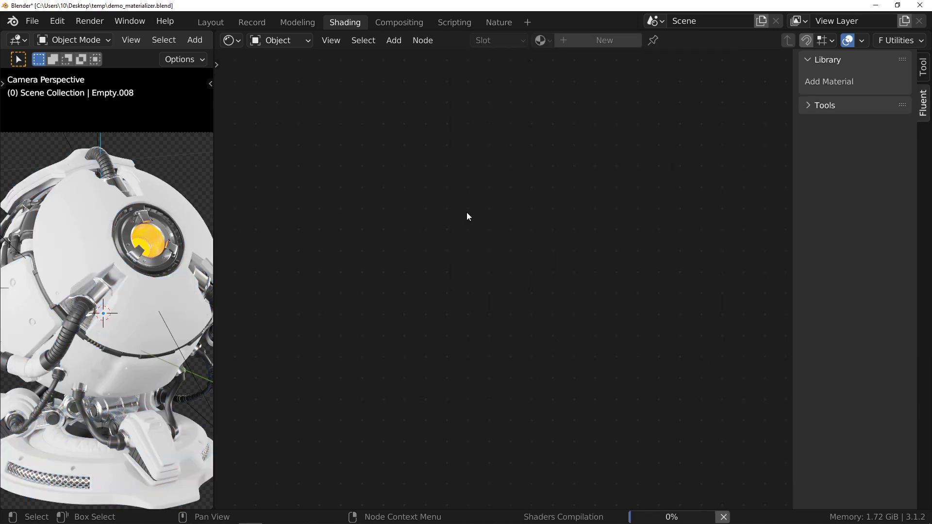
key(g)
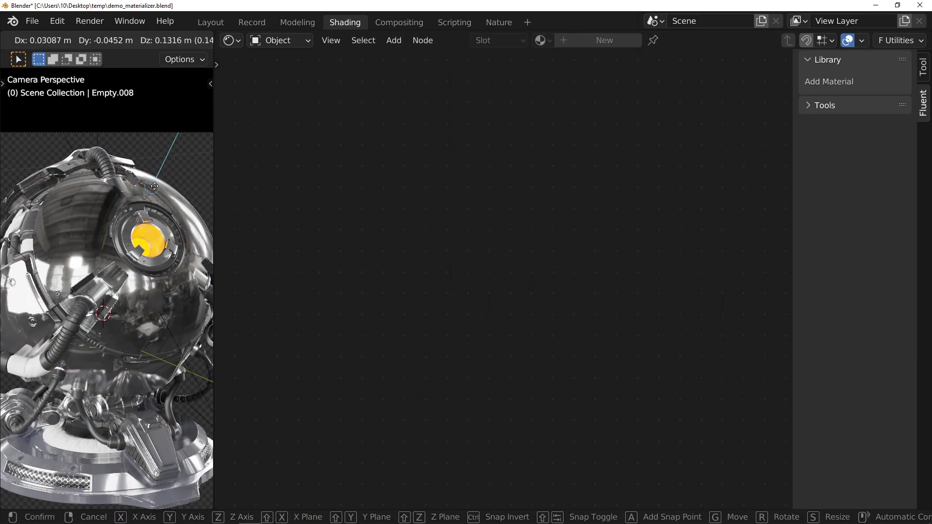
click(78, 220)
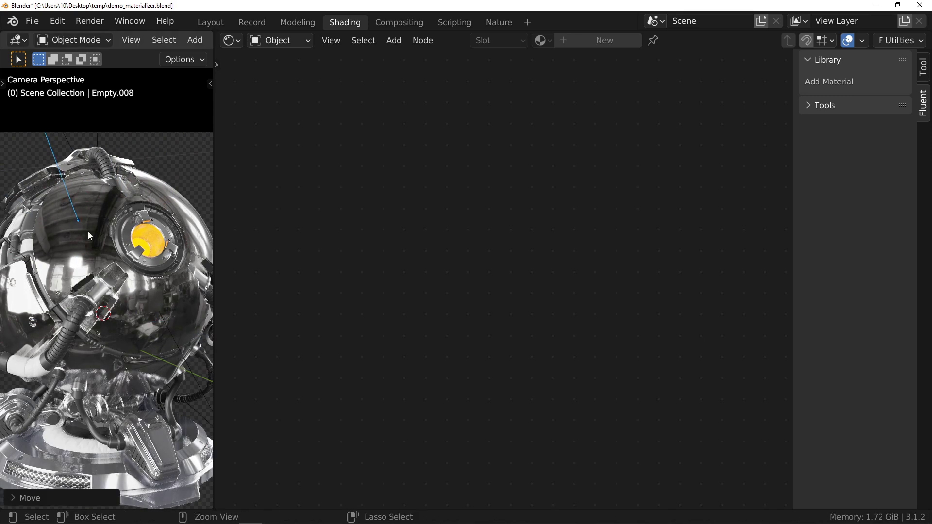
key(s)
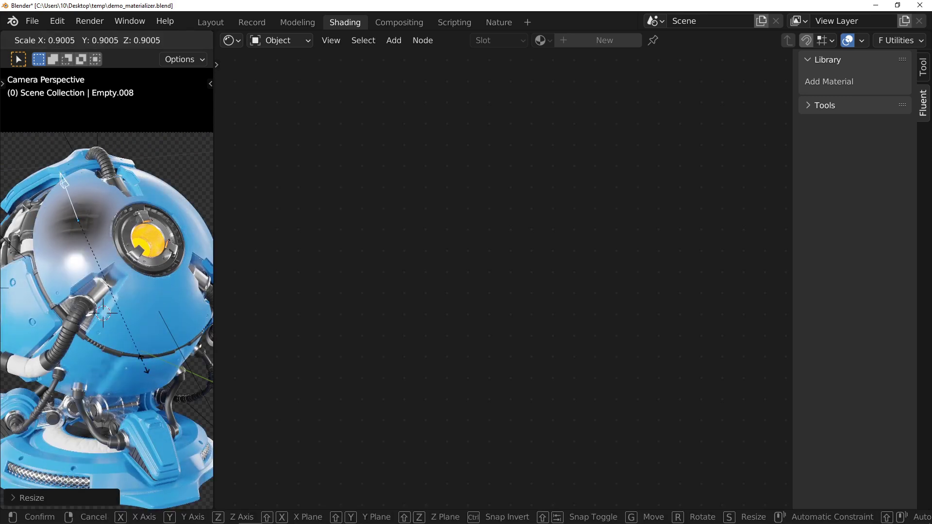
click(81, 229)
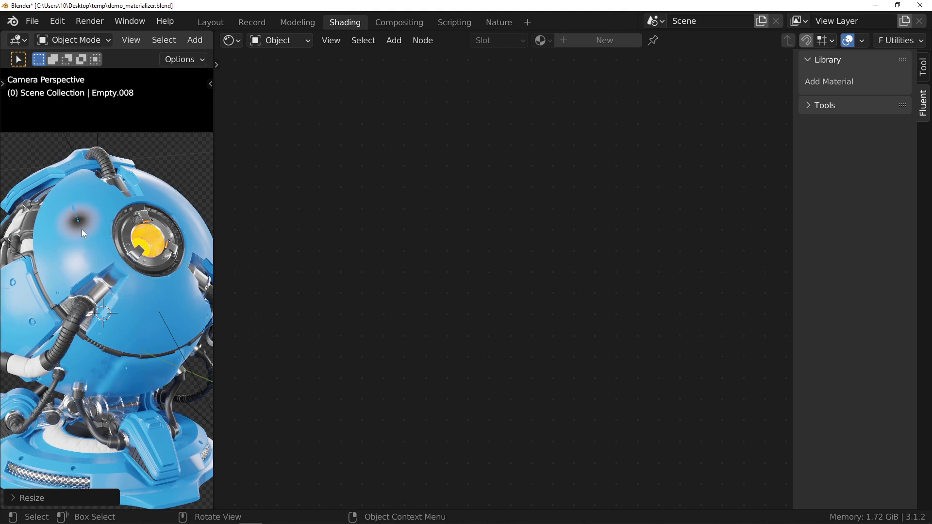
mouse_move(82, 229)
middle_down()
mouse_move(106, 261)
mouse_move(66, 250)
mouse_move(66, 188)
mouse_move(94, 241)
middle_up()
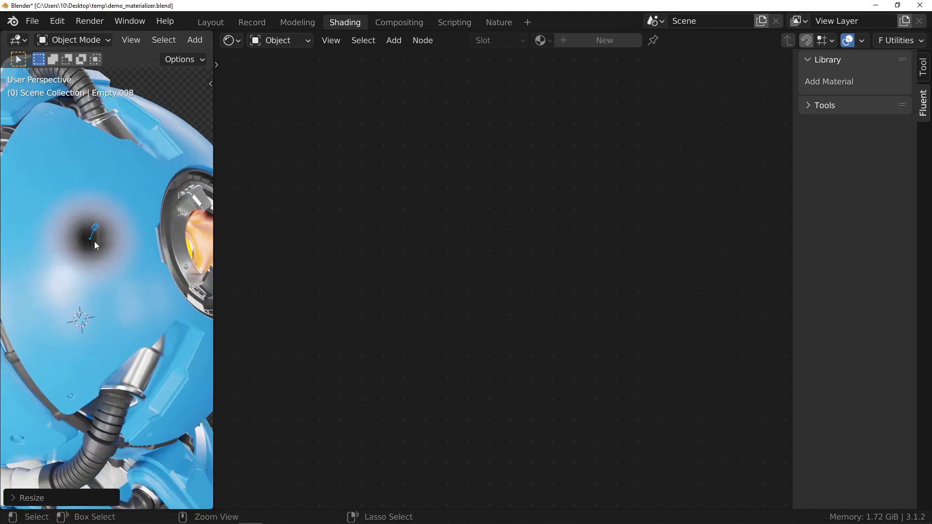
Select the sphere to show Material.001 and shift the Local mask.002 node further left.
click(103, 254)
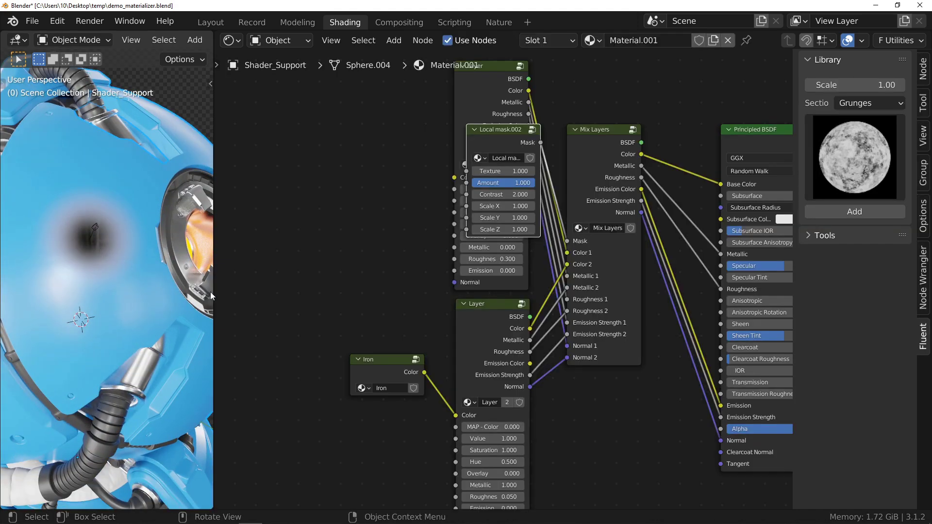
drag(490, 135, 380, 210)
middle_drag(318, 229, 441, 279)
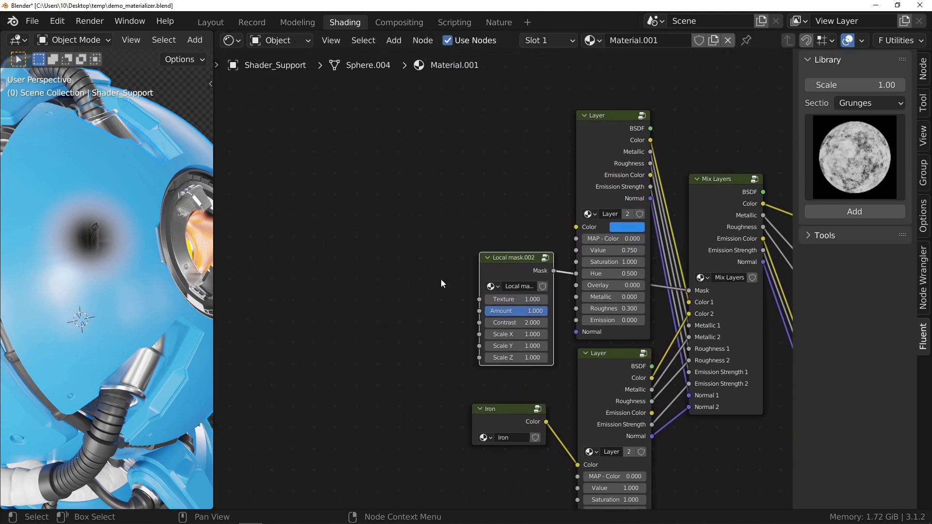
Add Grunge 04 from the Fluent Library with Contrast 4.6 and preview the local mask.
click(840, 145)
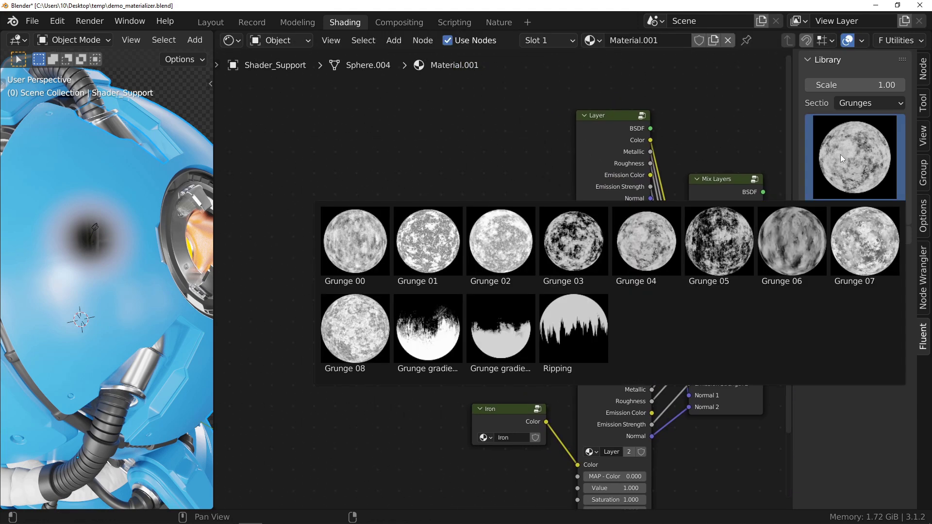
click(650, 252)
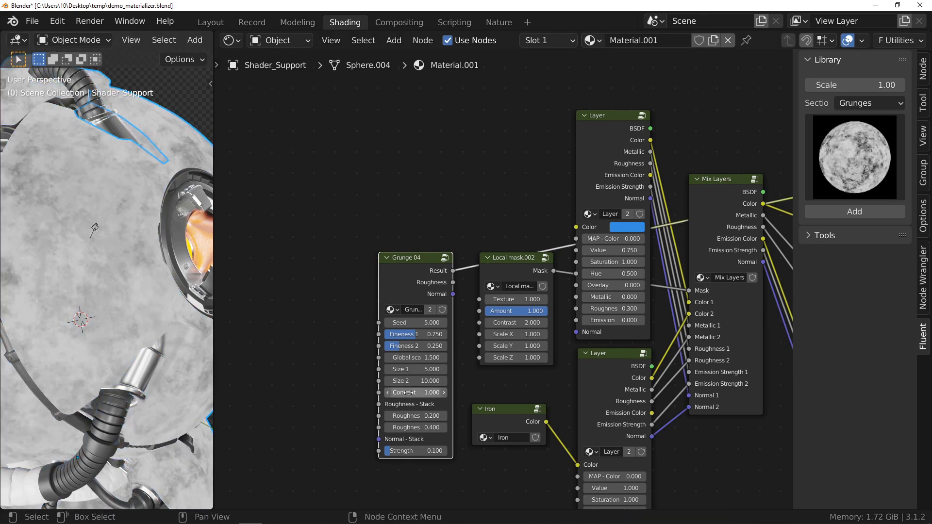
drag(406, 392, 448, 357)
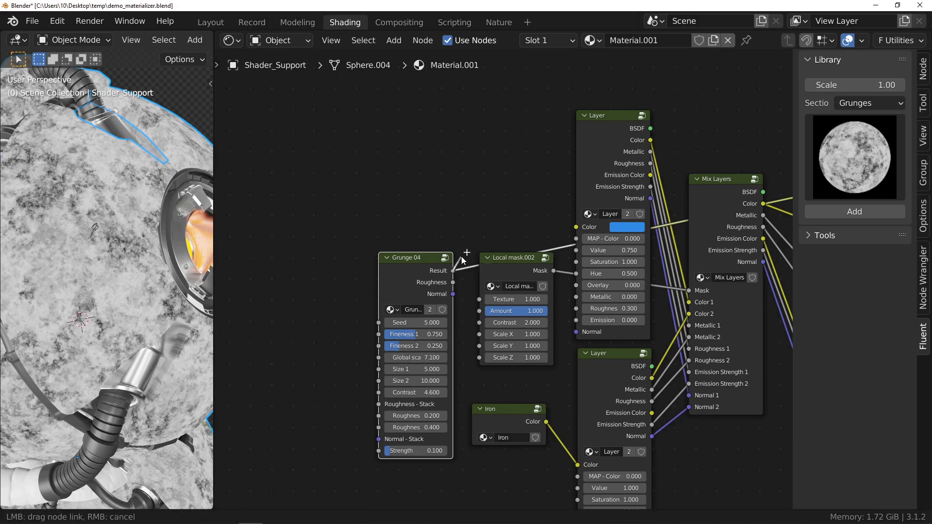
ctrl+shift+click(512, 267)
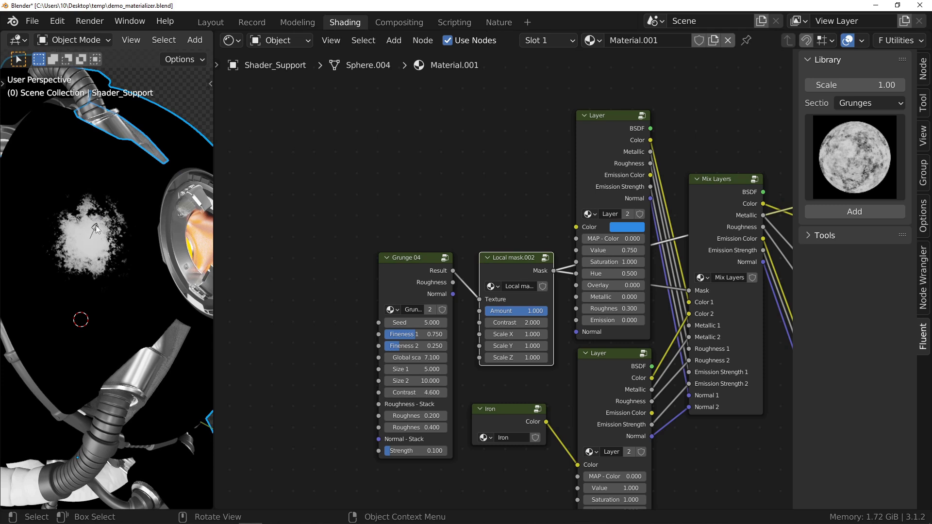
Move the grunge empty higher on the sphere and preview the full material.
click(95, 225)
key(g)
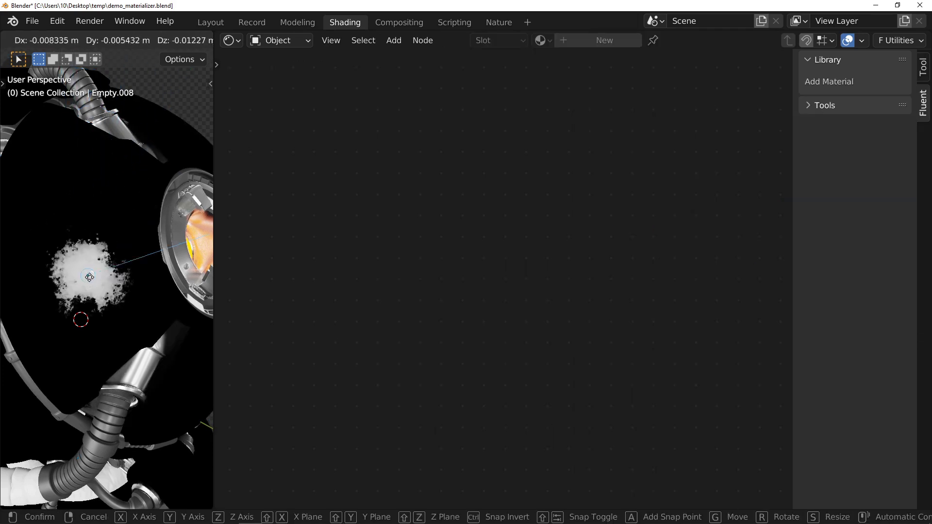
click(102, 245)
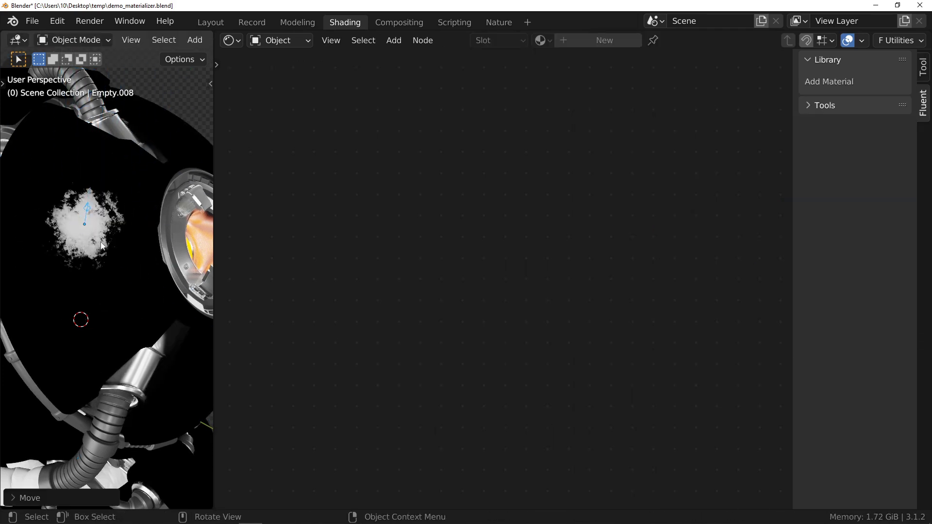
click(114, 265)
ctrl+shift+click(677, 181)
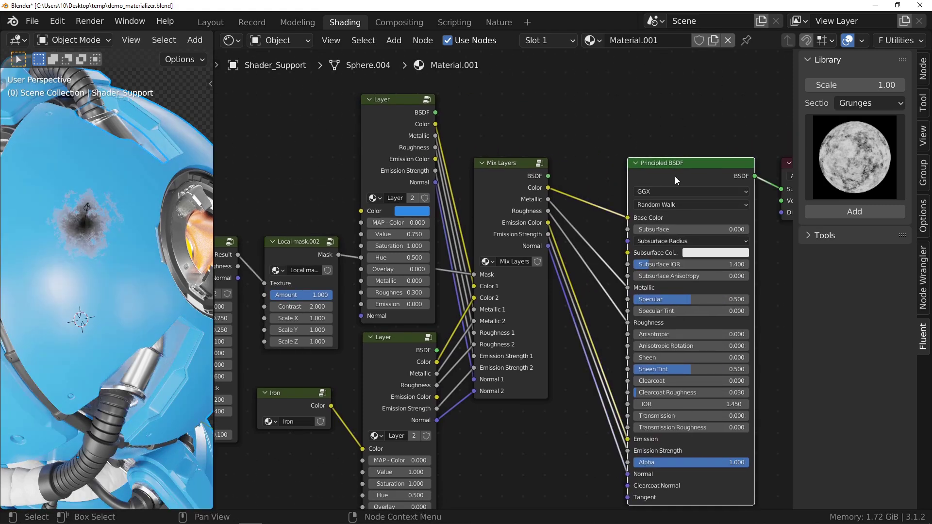
click(90, 217)
middle_drag(94, 216, 106, 266)
Maximise the 3D view and move the grunge empty near the nozzle.
key(ctrl+space)
middle_drag(412, 252, 351, 333)
key(g)
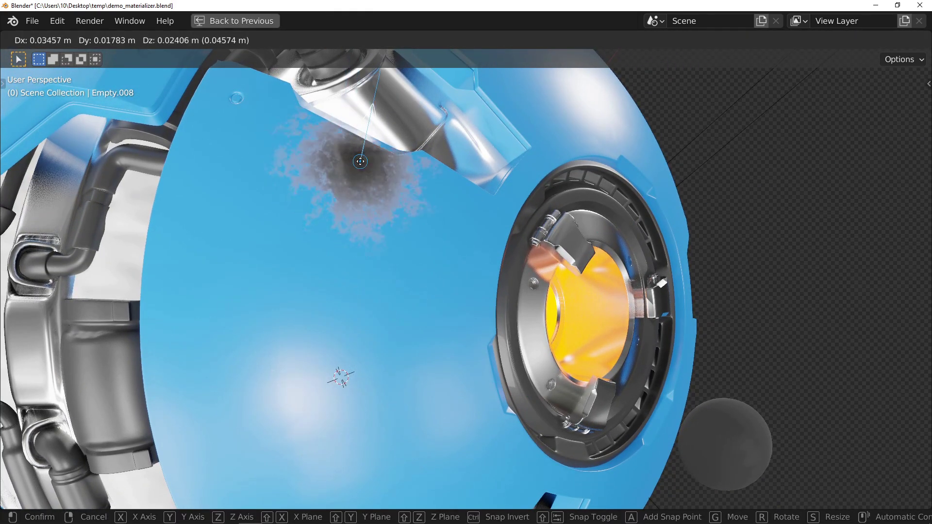
click(446, 184)
middle_drag(462, 185, 427, 172)
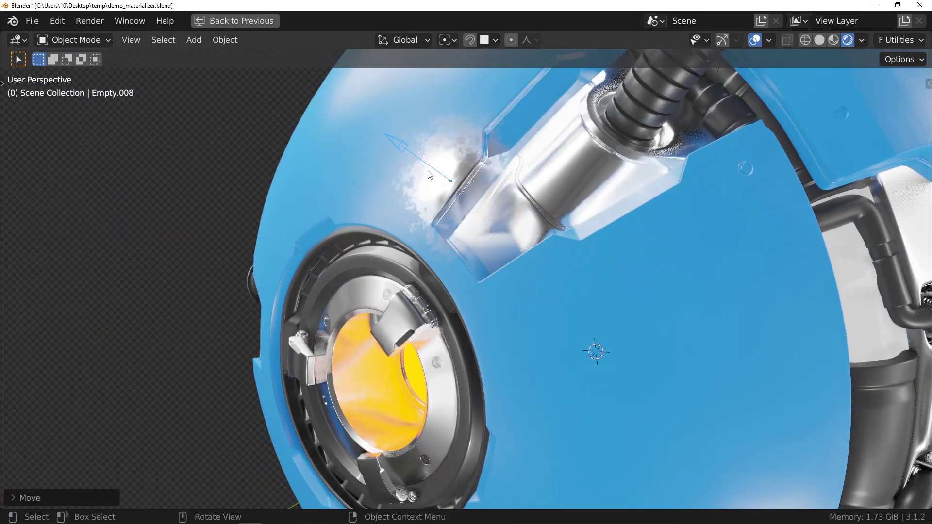
scroll(455, 160, up, 5)
scroll(456, 160, down, 5)
scroll(456, 181, up, 1)
Shrink the grunge empty, then stretch it along its local X and Y axes.
key(s)
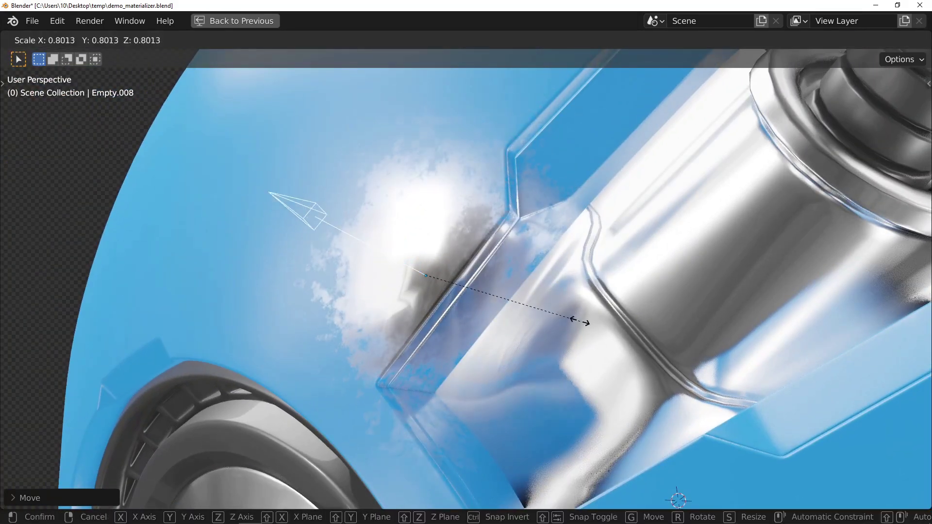
click(486, 298)
key(s)
key(x)
key(x)
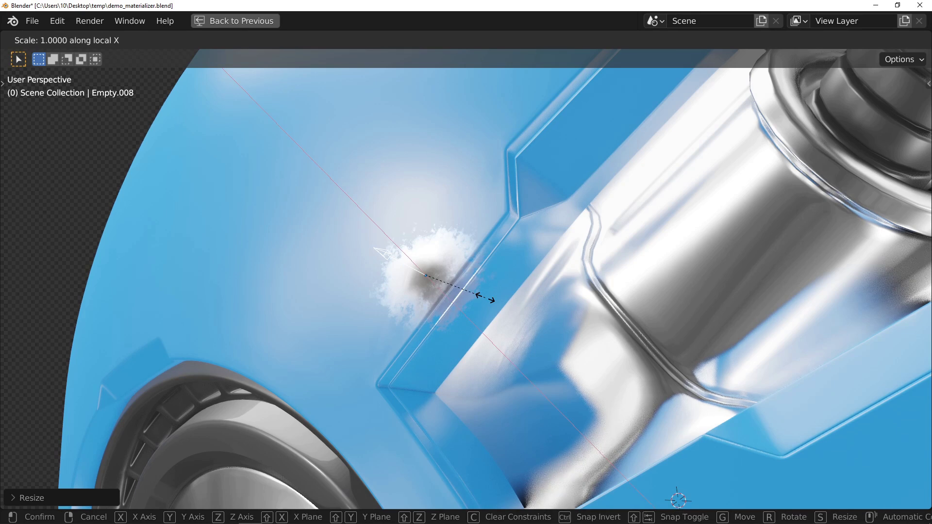
click(453, 292)
key(s)
key(y)
key(y)
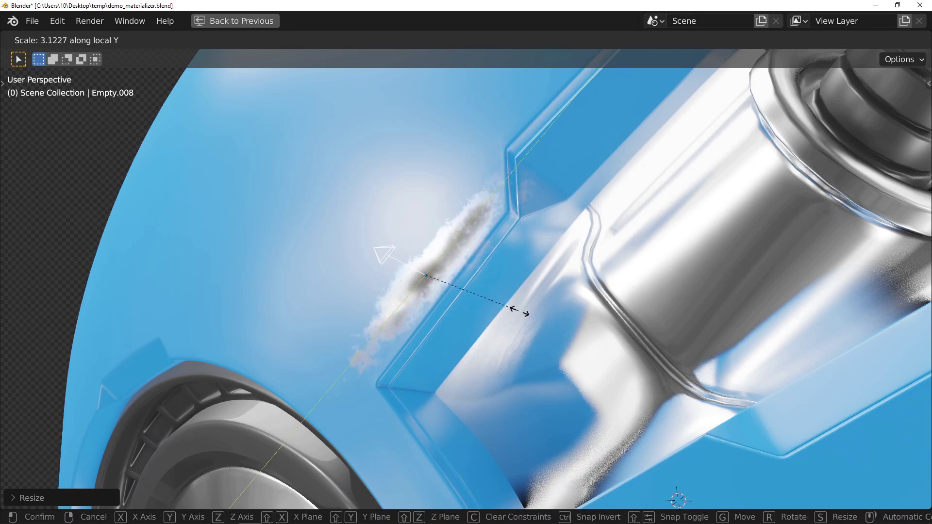
click(497, 306)
Move the smudge down and left, then rotate it around its local Z axis.
middle_drag(497, 306, 503, 262)
key(g)
click(491, 267)
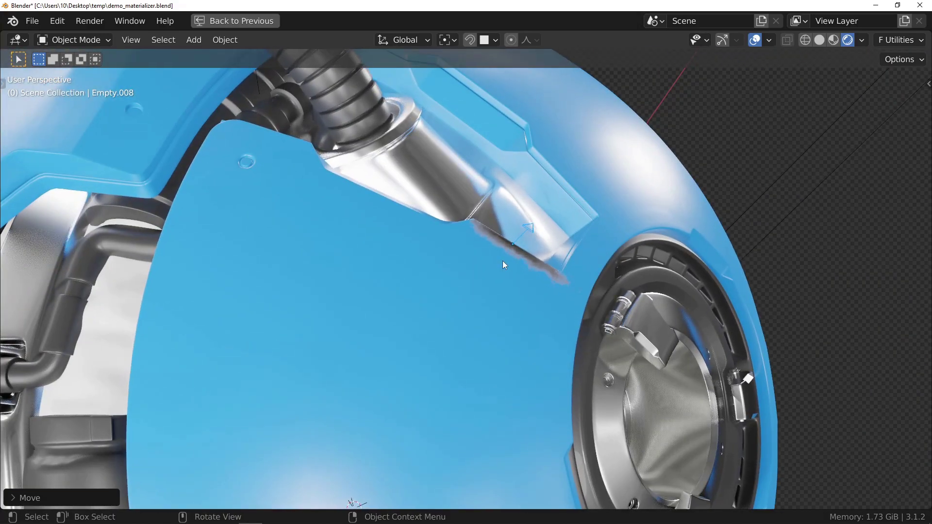
key(g)
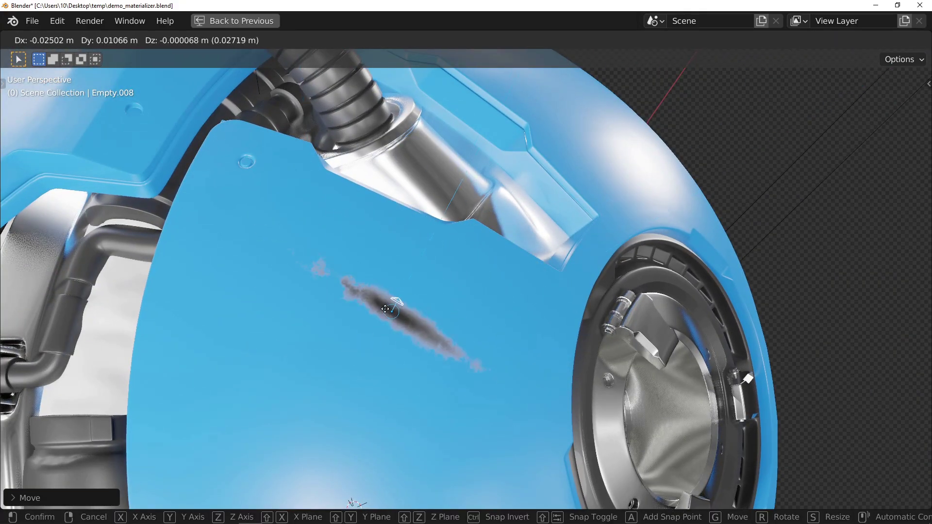
click(146, 307)
key(r)
key(z)
key(z)
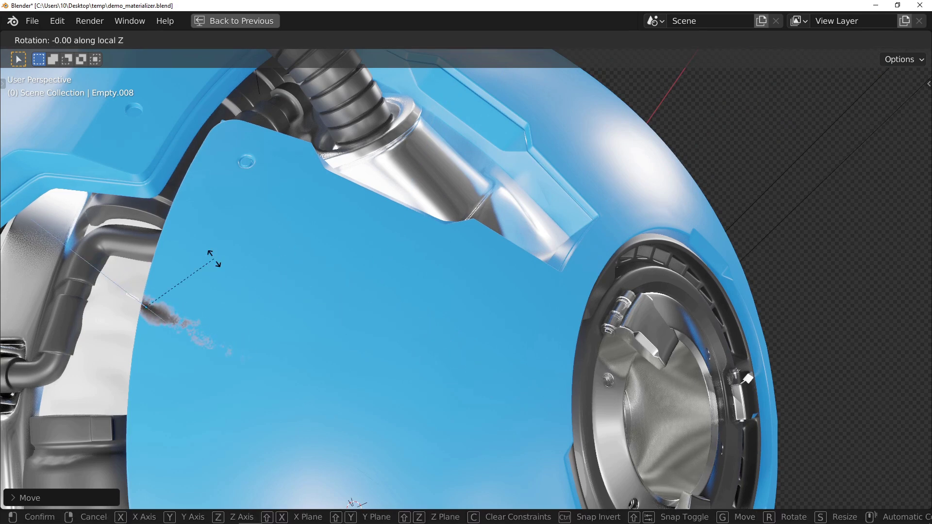
click(215, 355)
Reposition the smudge on the upper panel and widen it along local X.
scroll(165, 287, up, 5)
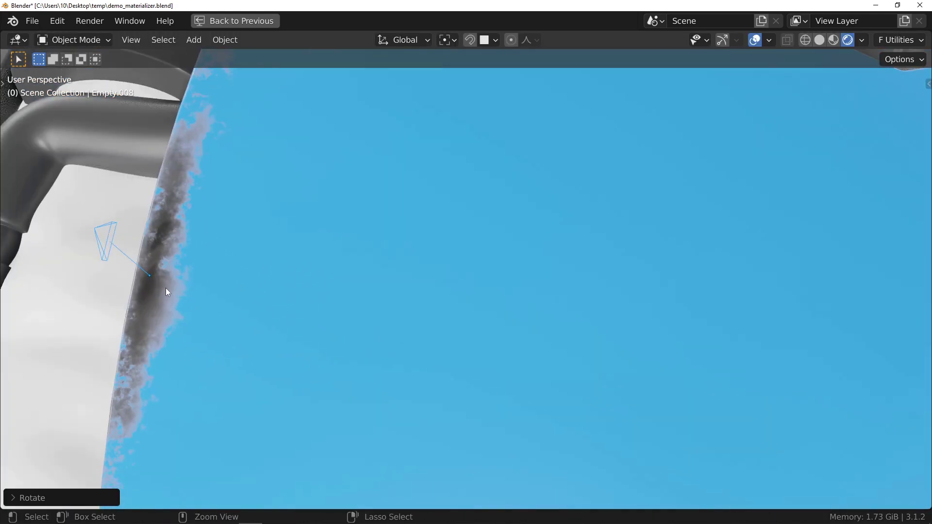
key(g)
click(148, 277)
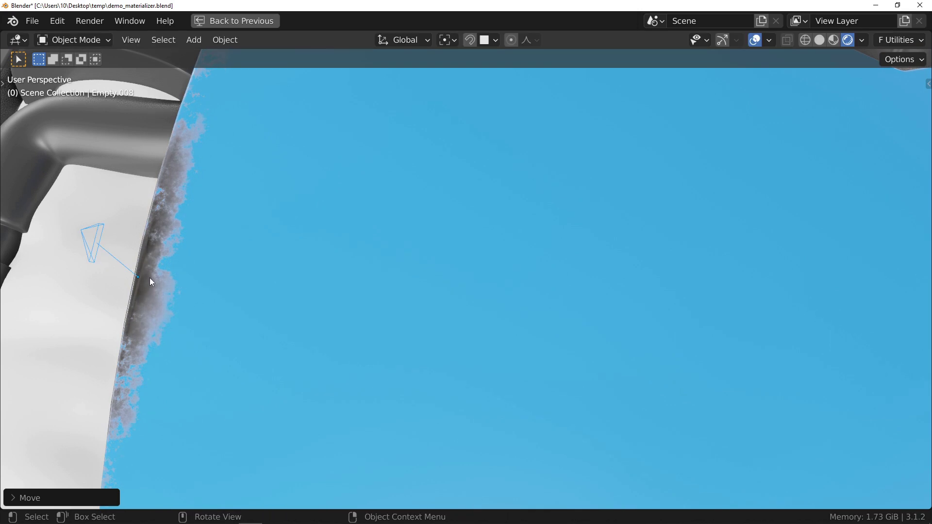
scroll(168, 273, down, 5)
middle_drag(272, 251, 175, 274)
key(g)
key(s)
key(x)
key(x)
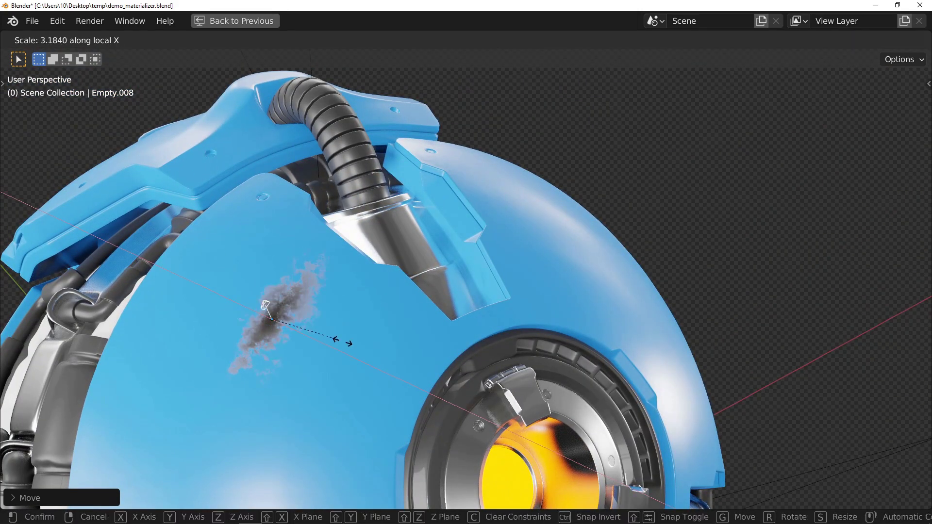
click(423, 382)
mouse_move(377, 282)
middle_down()
mouse_move(313, 342)
mouse_move(424, 380)
mouse_move(383, 335)
mouse_move(278, 324)
middle_up()
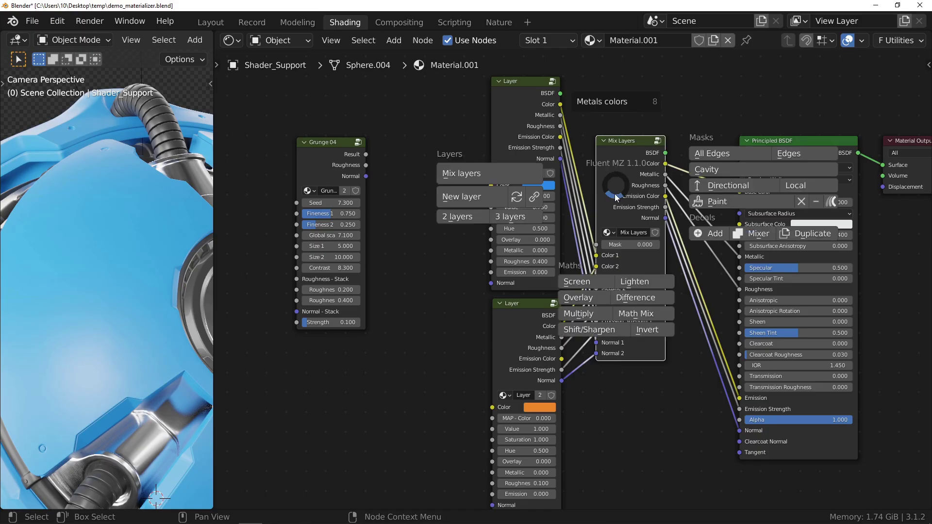
Add Painted Mask.002 and hand-paint an orange figure-eight onto the sphere's blue panel.
click(726, 200)
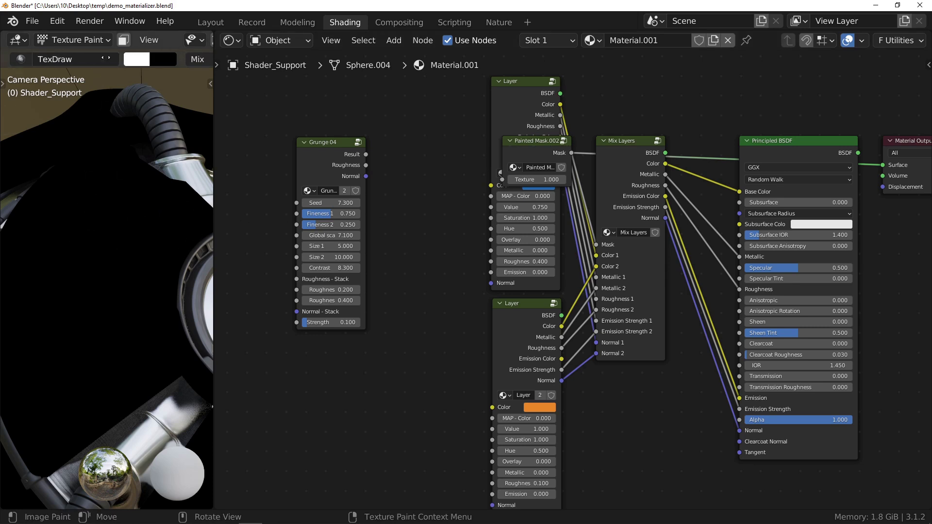
scroll(106, 58, down, 8)
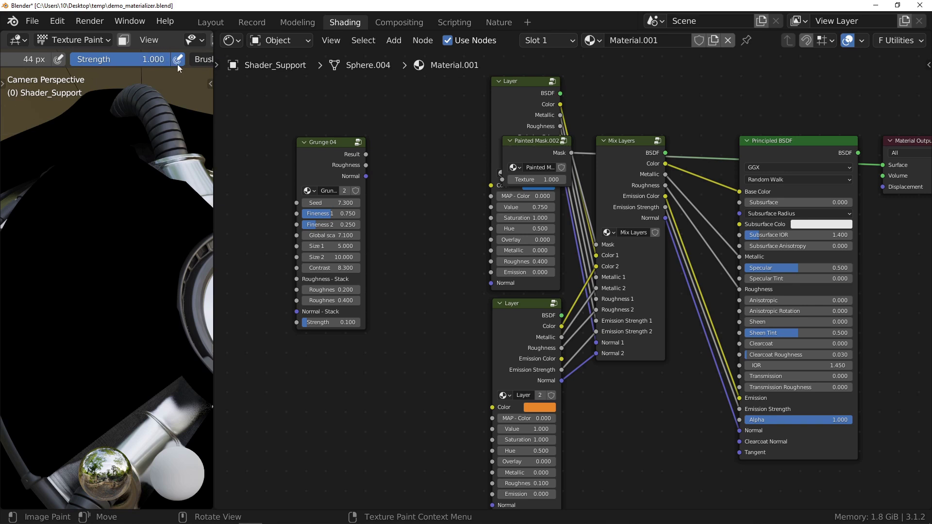
click(101, 210)
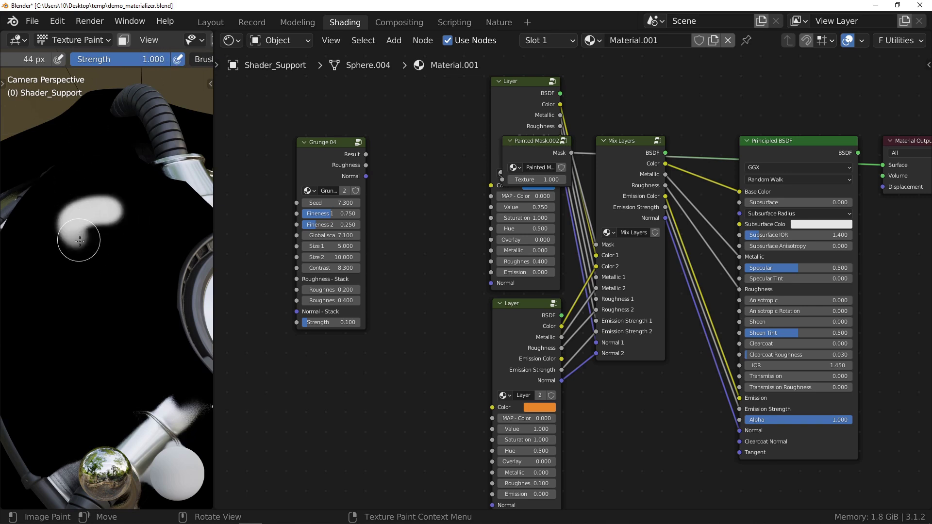
mouse_move(79, 240)
mouse_down()
mouse_move(114, 290)
mouse_move(116, 321)
mouse_move(77, 343)
mouse_up()
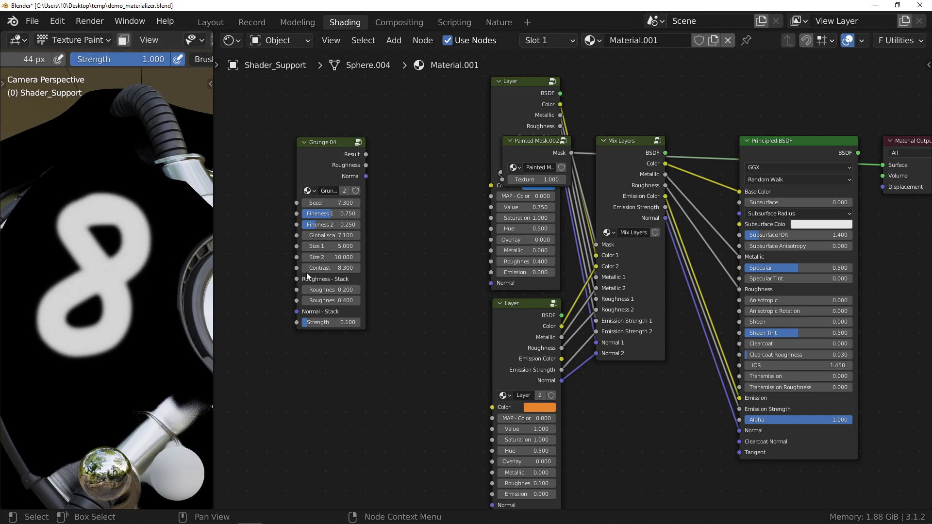
ctrl+shift+click(792, 146)
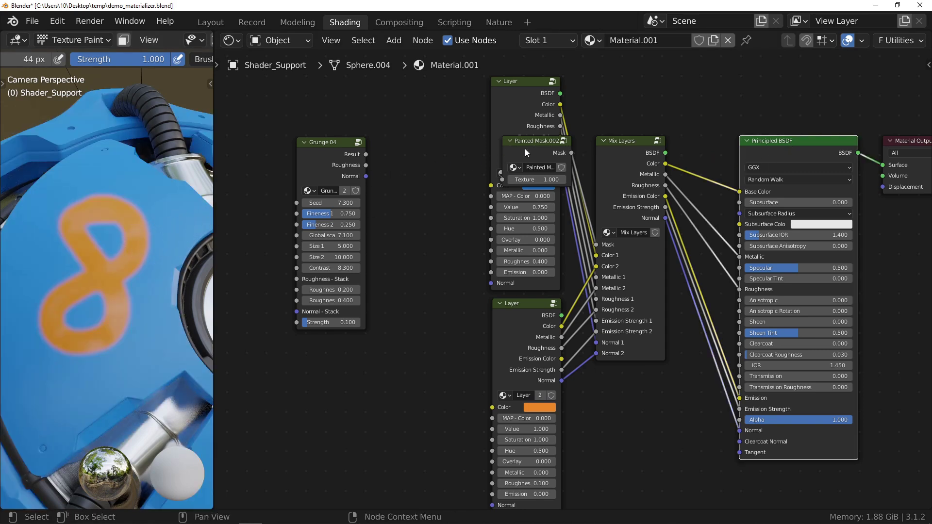
drag(525, 148, 422, 147)
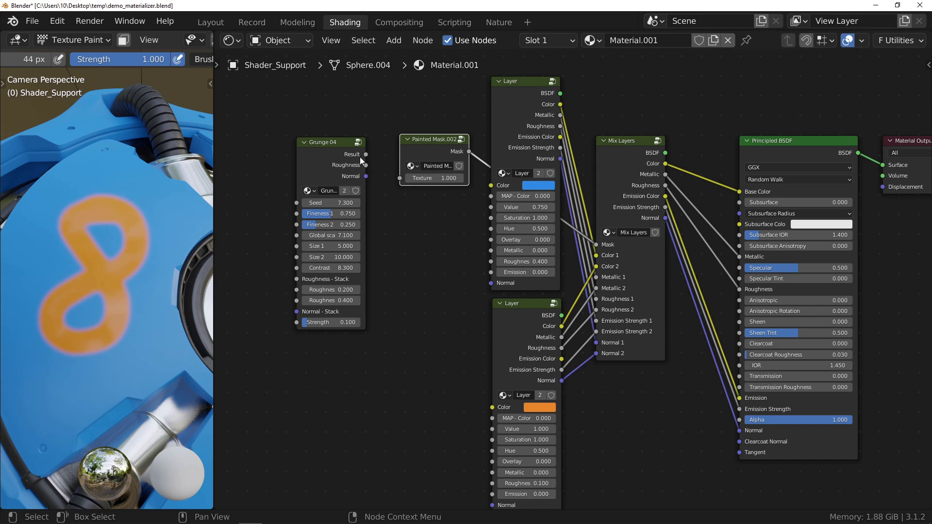
Wire Grunge 04 into the painted mask, set Seed to 9.400, and return to Object Mode.
drag(364, 155, 396, 179)
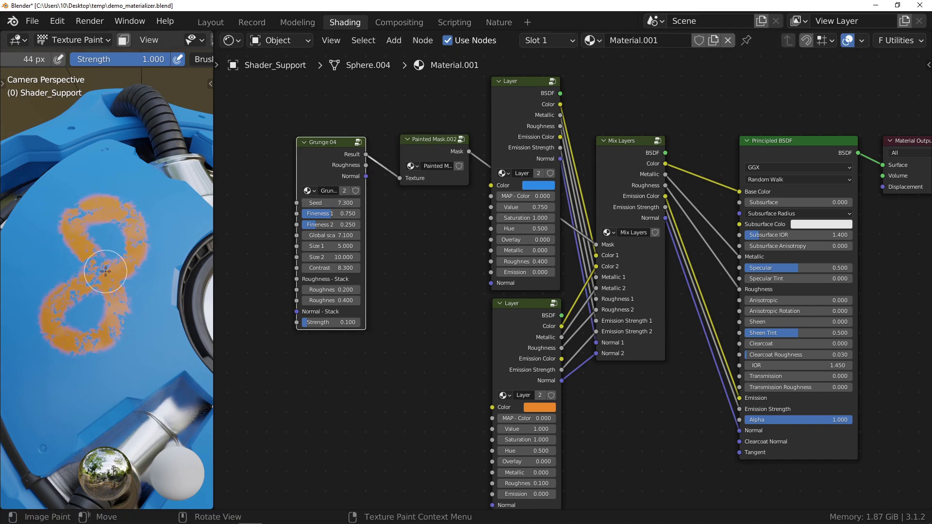
drag(328, 204, 361, 205)
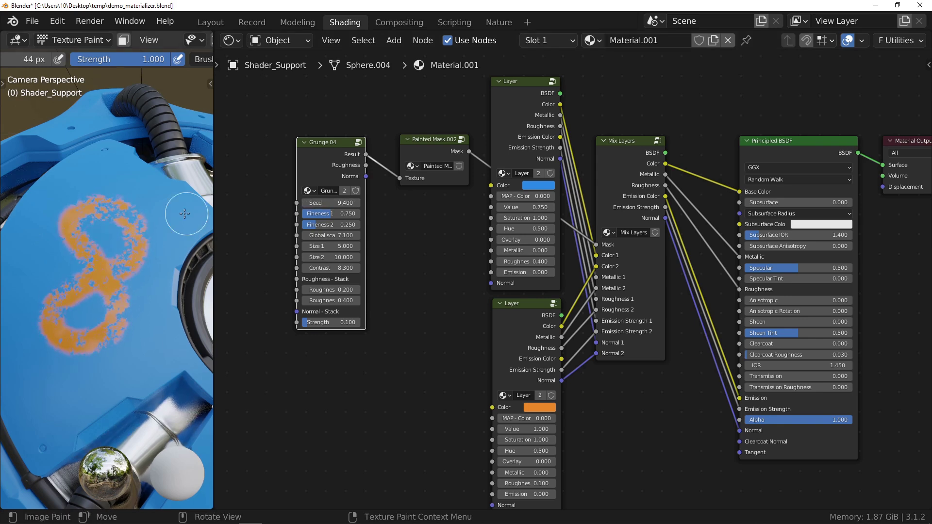
mouse_move(119, 223)
ctrl+middle_down()
mouse_move(101, 151)
mouse_move(91, 186)
mouse_move(121, 220)
mouse_move(113, 251)
ctrl+middle_up()
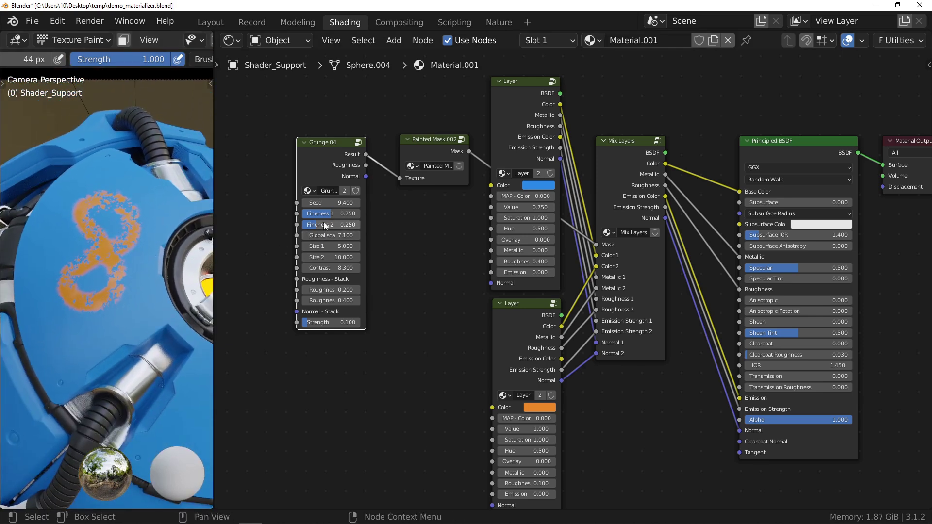
key(ctrl+z)
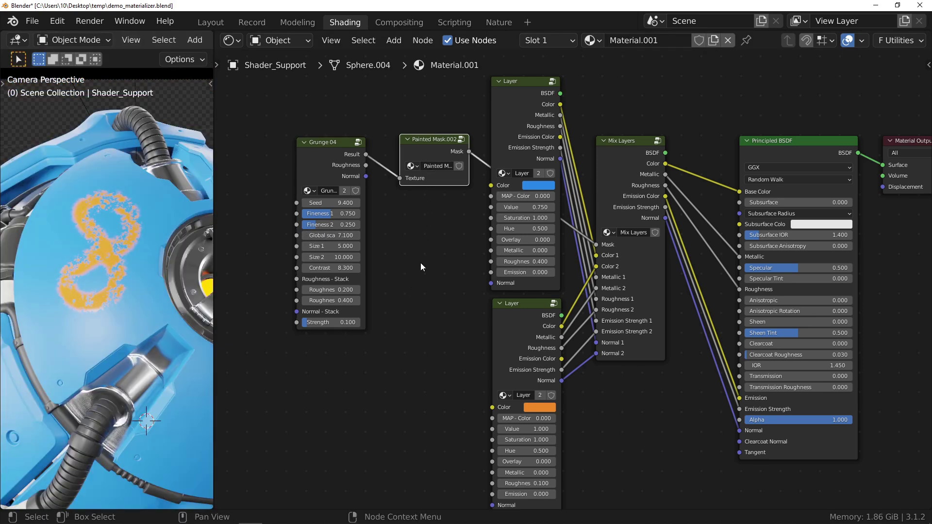
Repaint the Painted Mask so the 8 becomes a 3.
key(shift+f)
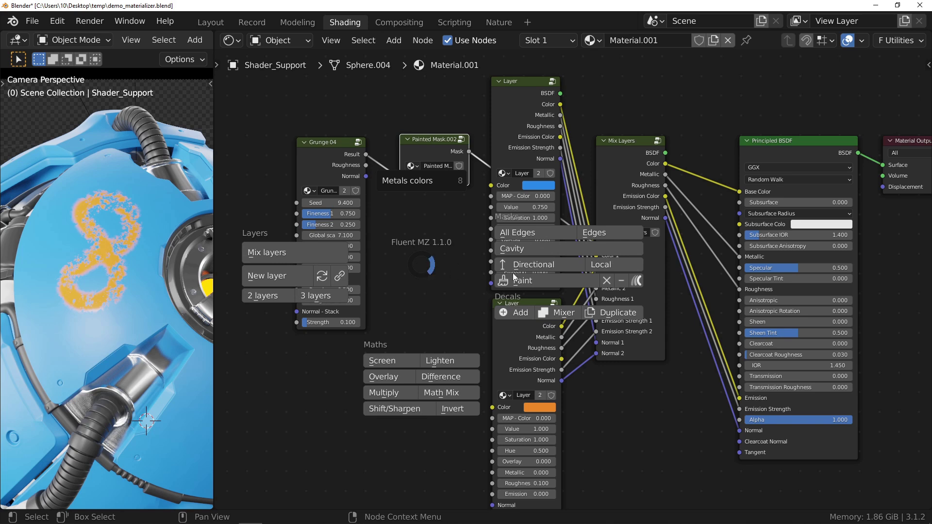
click(637, 282)
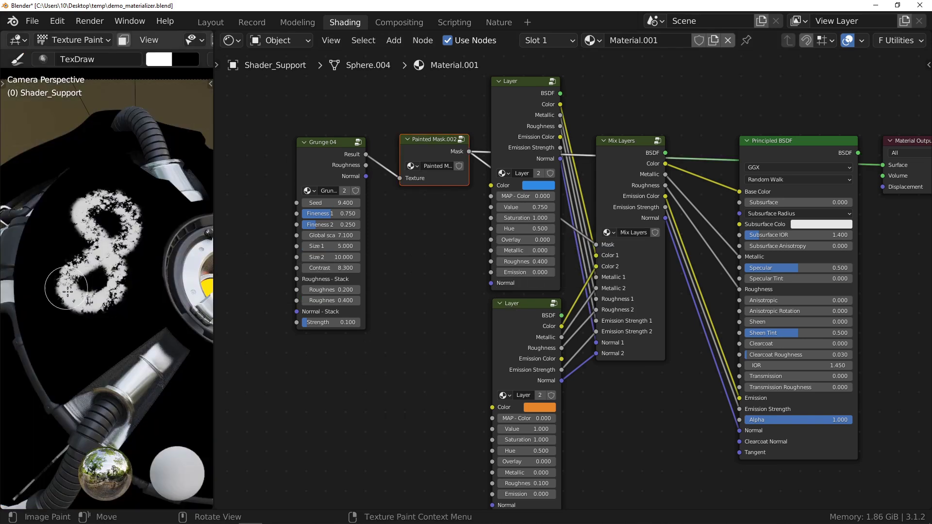
mouse_move(96, 304)
mouse_down()
mouse_move(77, 302)
mouse_move(97, 297)
mouse_up()
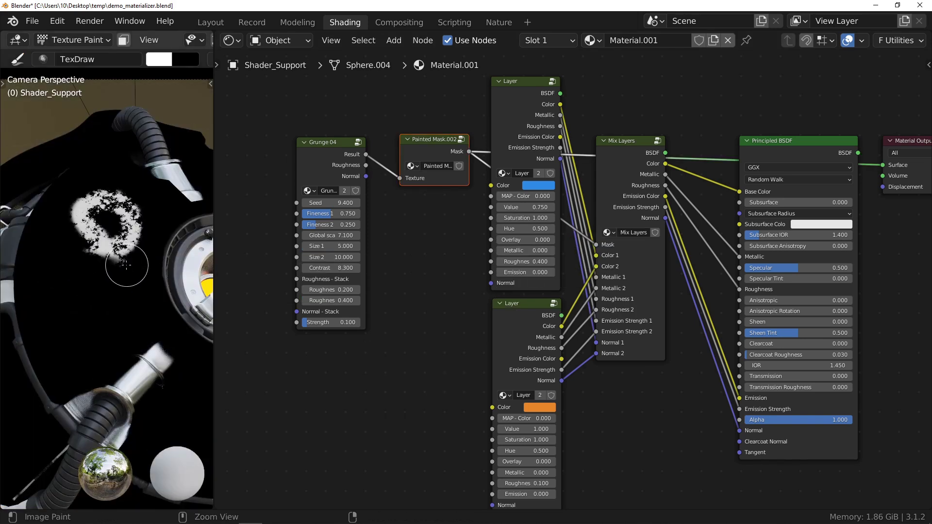
drag(123, 248, 68, 311)
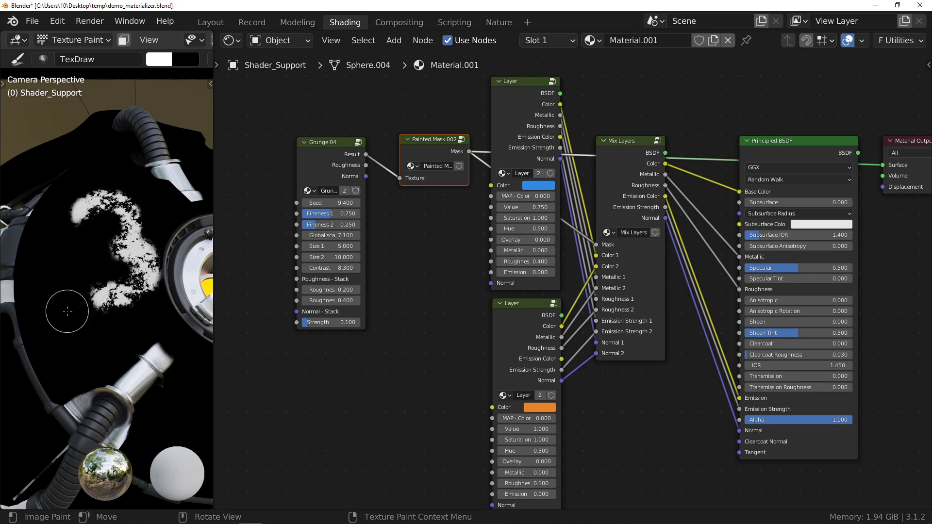
Set Grunge 04 global scale to 4.300 and contrast to 6.420, then switch to Object Mode.
drag(324, 268, 311, 268)
drag(330, 235, 315, 235)
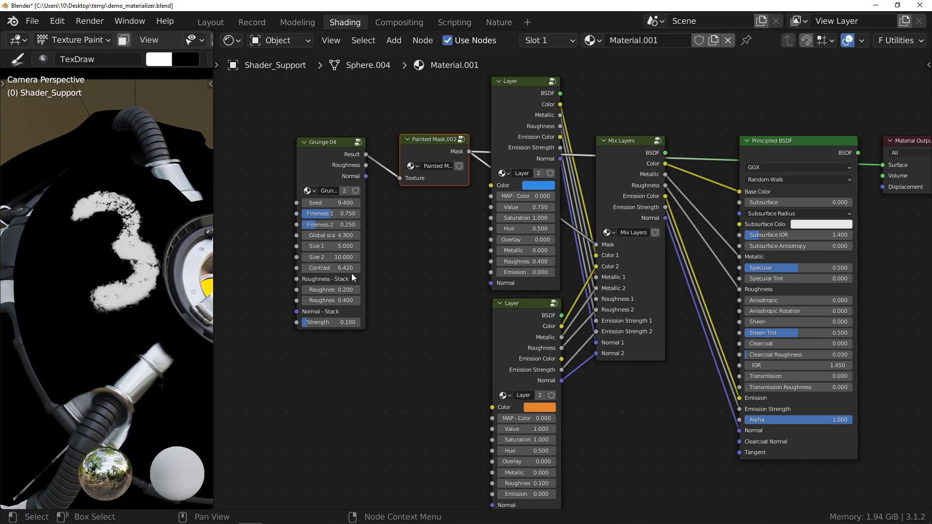
ctrl+shift+click(800, 154)
key(ctrl+Tab)
click(55, 250)
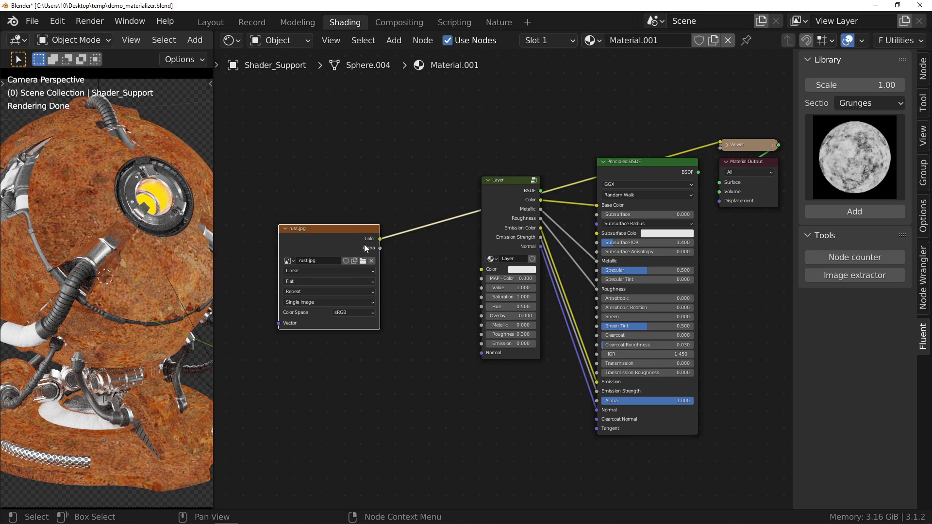
Collapse and re-expand the Tools panel in the Fluent sidebar tab.
click(813, 235)
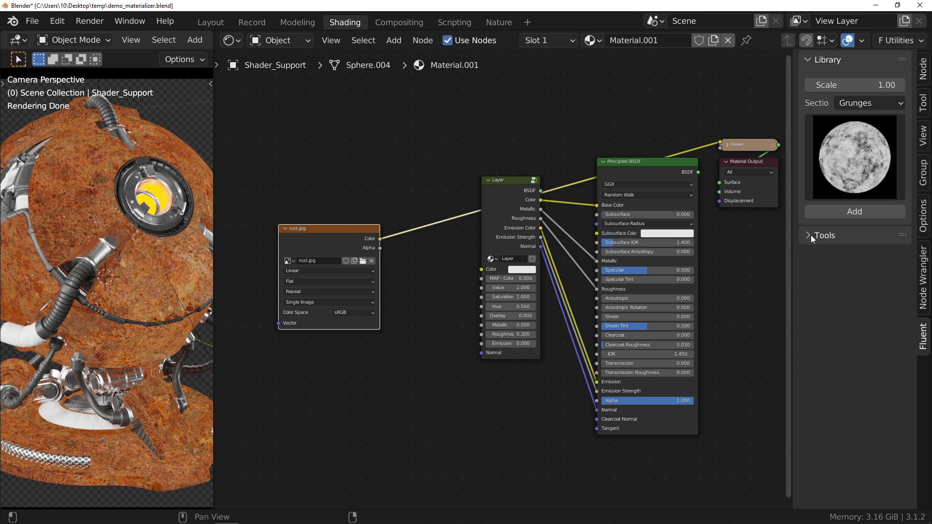
click(810, 235)
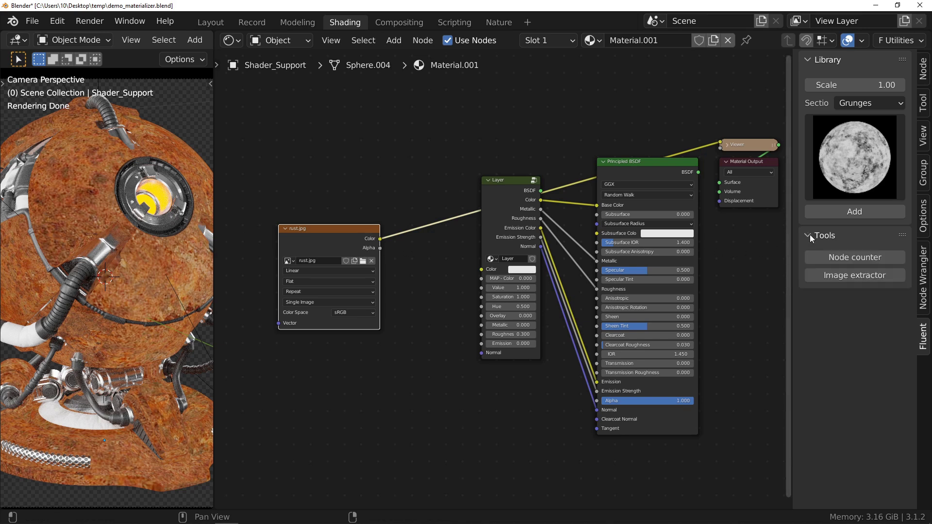
Convert rust.jpg into an Image Data Extractor node and link its Roughness and Normal into the Layer.
click(857, 277)
drag(305, 246, 481, 269)
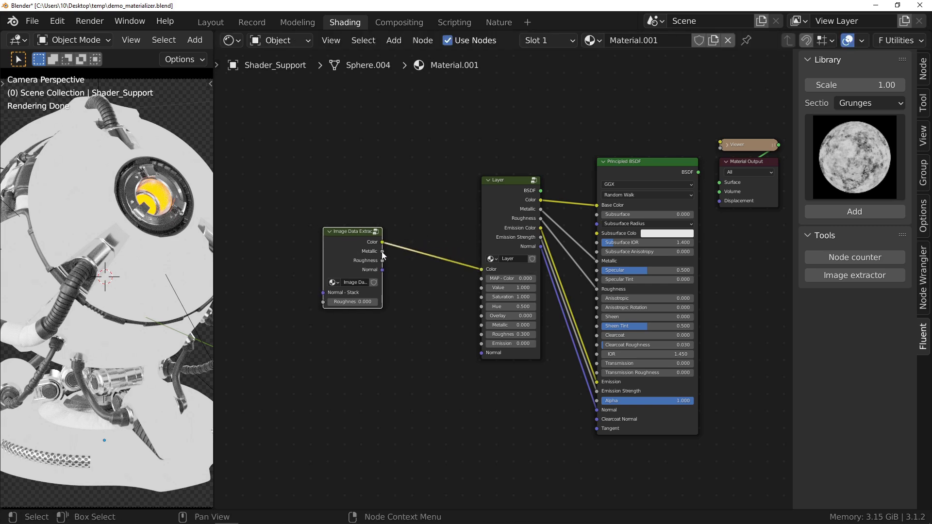
drag(383, 260, 481, 334)
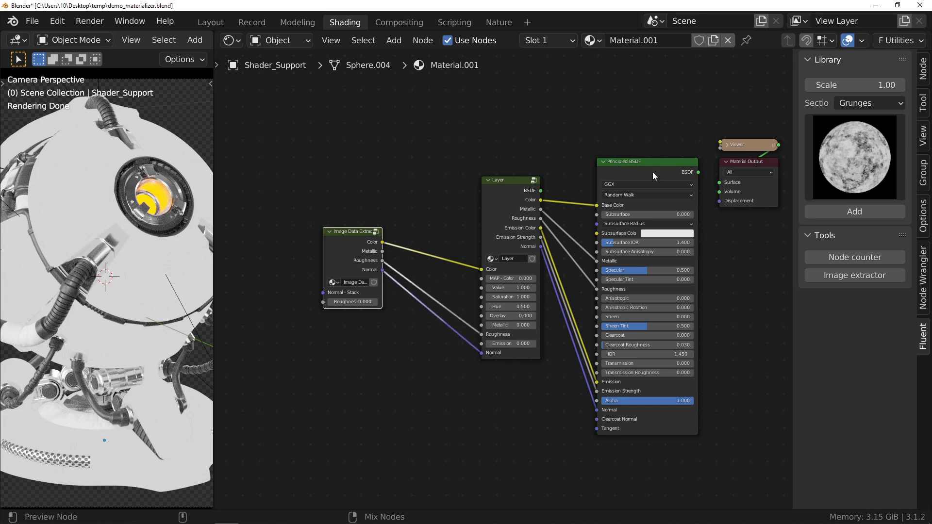
middle_drag(311, 228, 402, 237)
scroll(402, 236, up, 2)
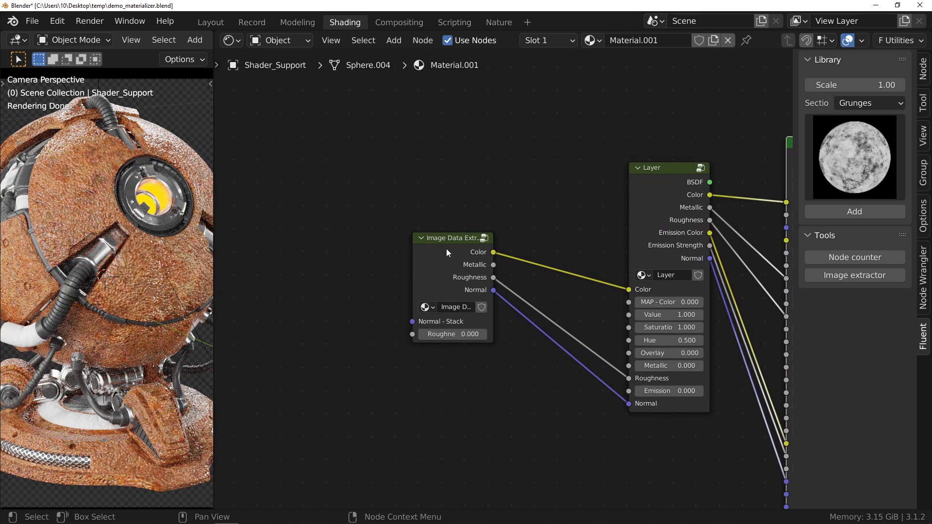
Inside the Image Data Extractor group, set Mapping scale to 9.100 and Bump strength to 0.344.
key(Tab)
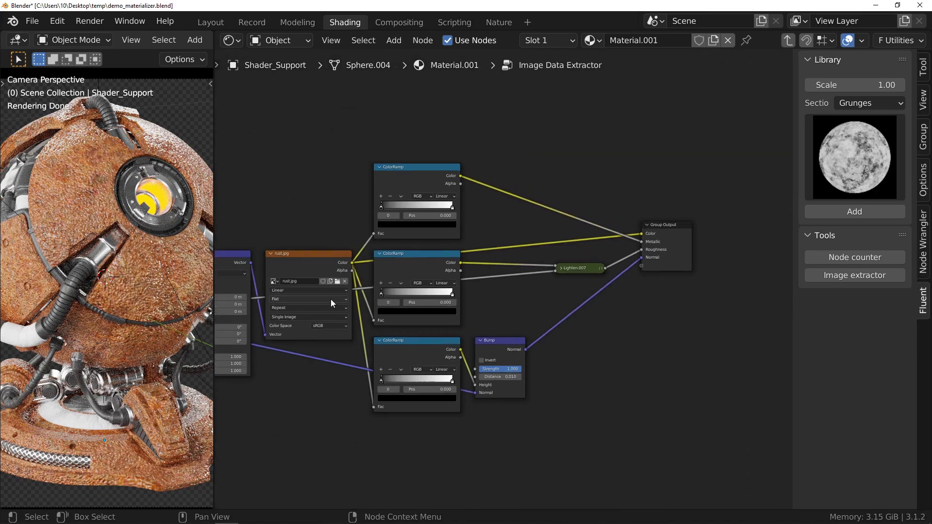
middle_drag(369, 307, 461, 281)
scroll(368, 318, up, 3)
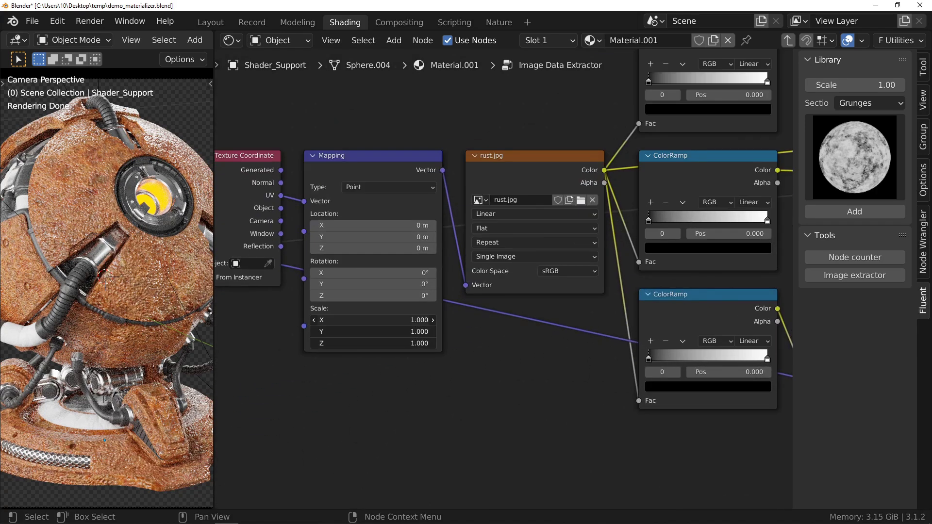
drag(369, 320, 417, 343)
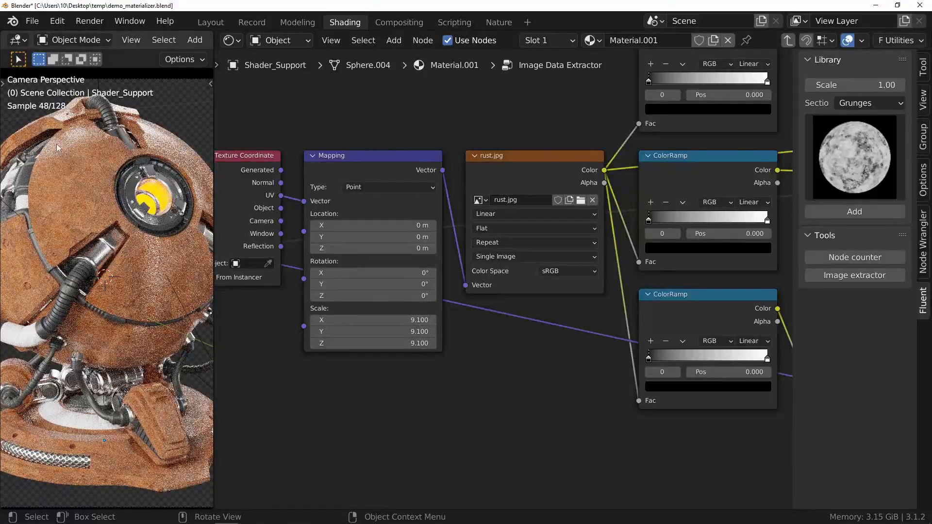
middle_drag(583, 339, 392, 320)
drag(641, 320, 659, 320)
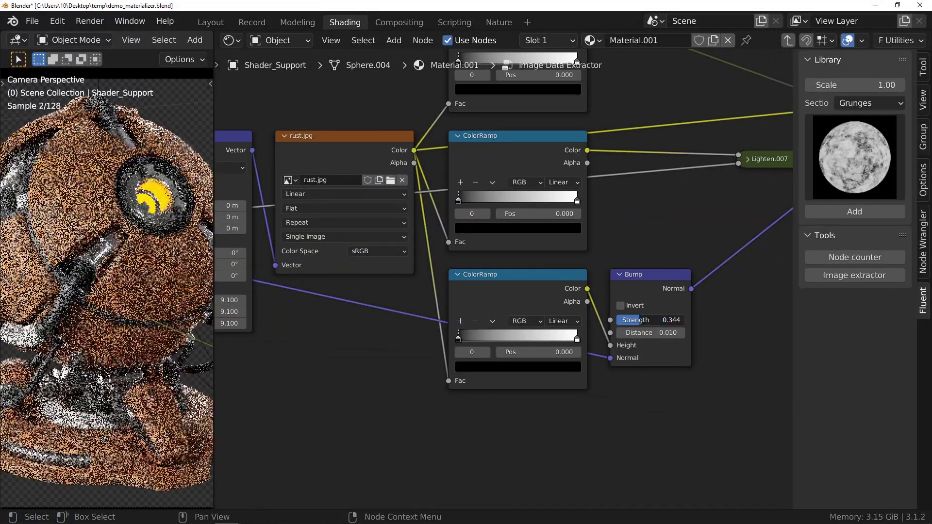
Lighten the middle ColorRamp's dark stop to grey, about 0.149.
middle_drag(462, 203, 333, 292)
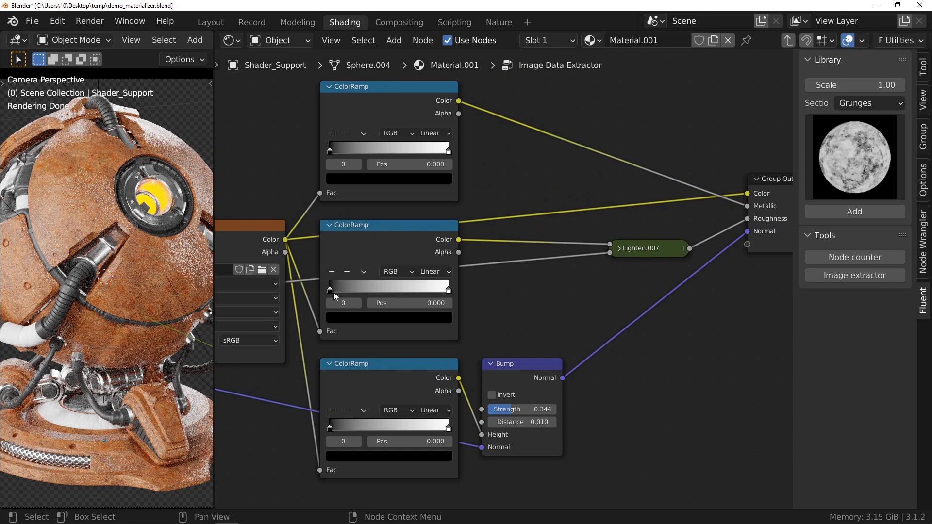
click(330, 289)
click(369, 317)
drag(426, 233, 428, 203)
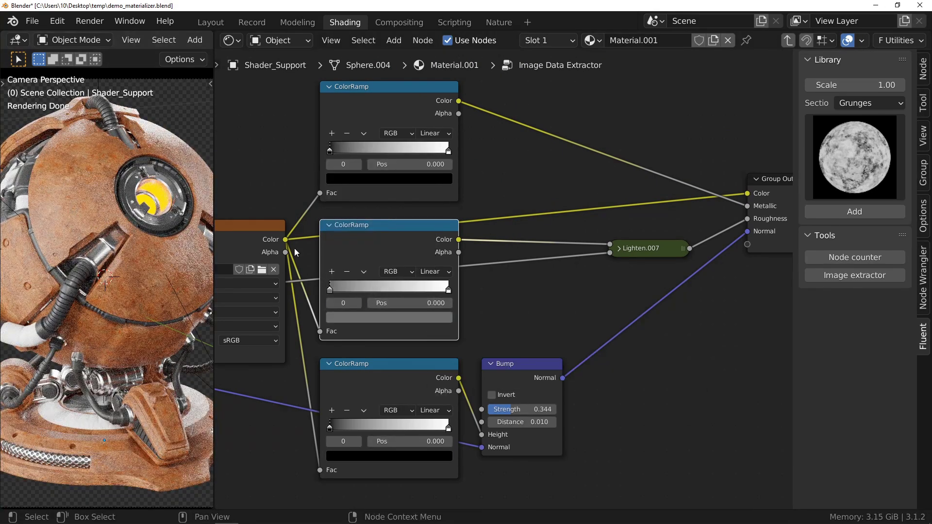
scroll(472, 259, down, 4)
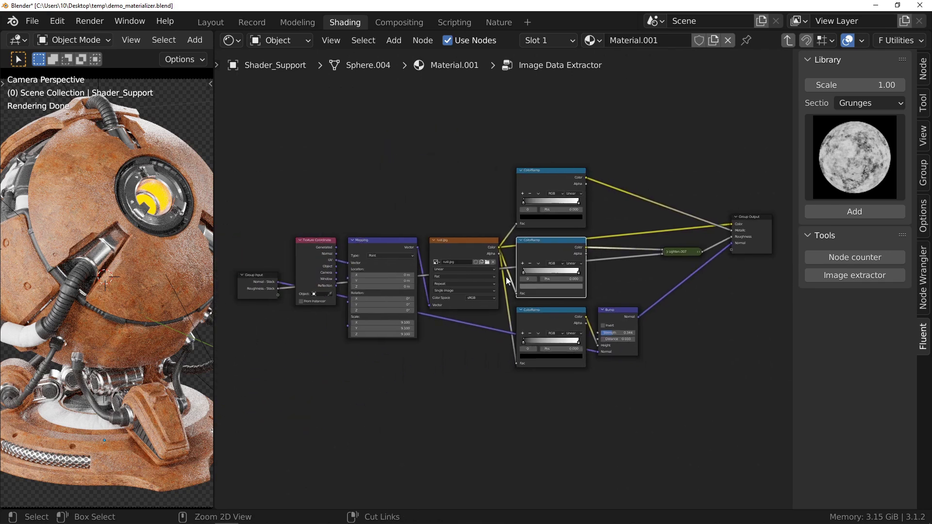
Back in the material tree, add a Grunge gradient 1 node from the Fluent library.
key(Tab)
drag(360, 263, 418, 295)
key(shift+a)
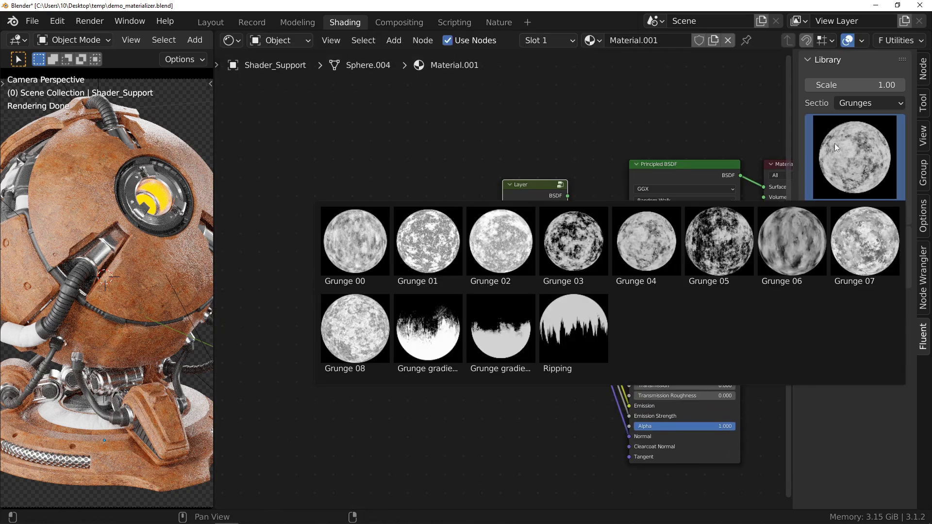
click(427, 330)
click(322, 223)
ctrl+shift+click(338, 231)
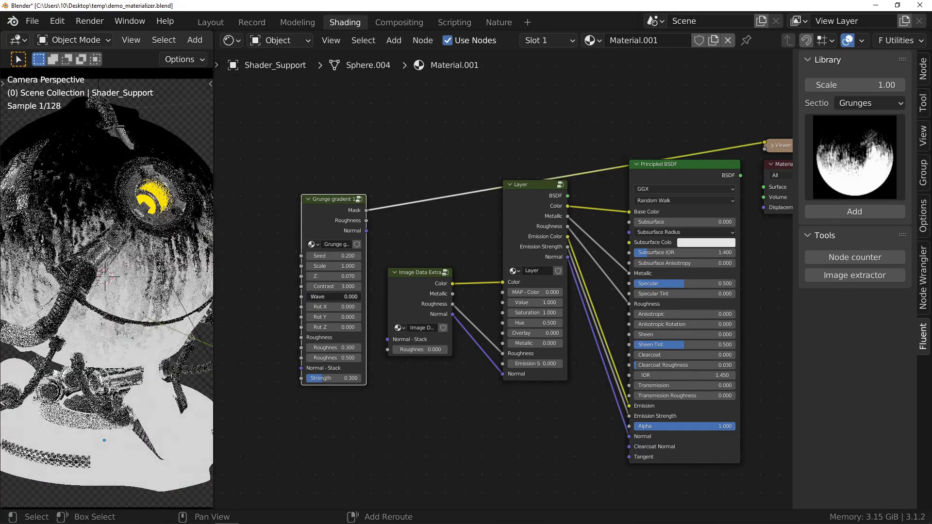
Set the gradient's scale and wave, link it to MAP - Color variation, and set Z to 0.280.
drag(334, 297, 330, 278)
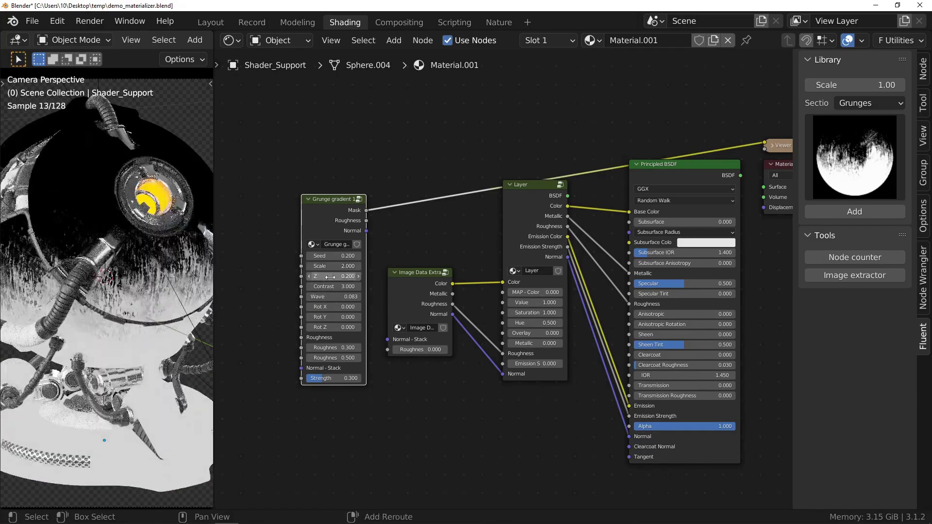
drag(366, 210, 494, 295)
scroll(534, 301, up, 4)
key(Home)
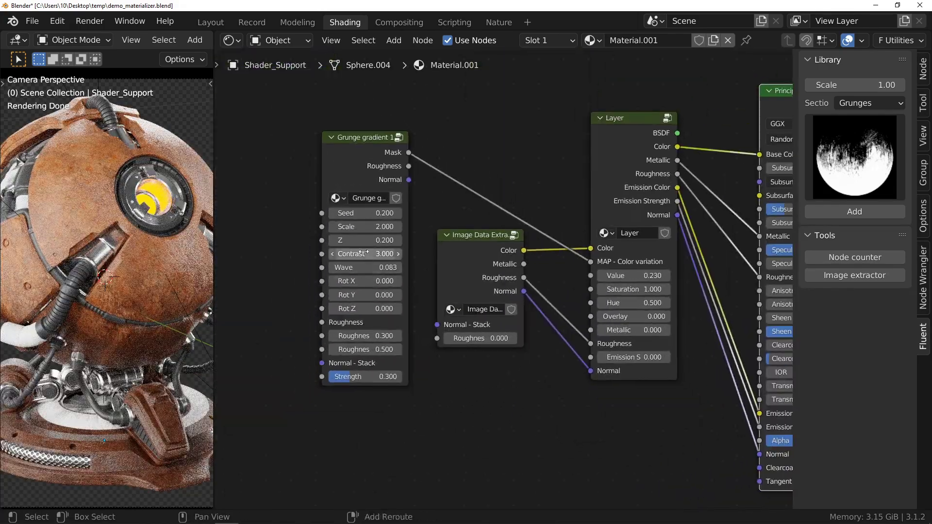
drag(369, 240, 384, 241)
scroll(320, 219, down, 3)
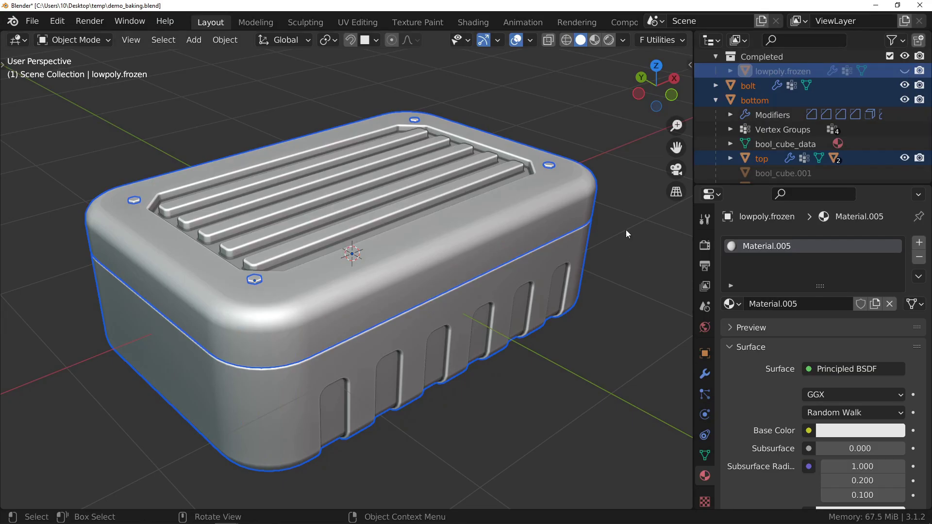
Hide the high-poly lid, base and bolts, showing and selecting only the lowpoly.frozen box.
click(625, 229)
click(397, 273)
middle_drag(397, 273, 381, 282)
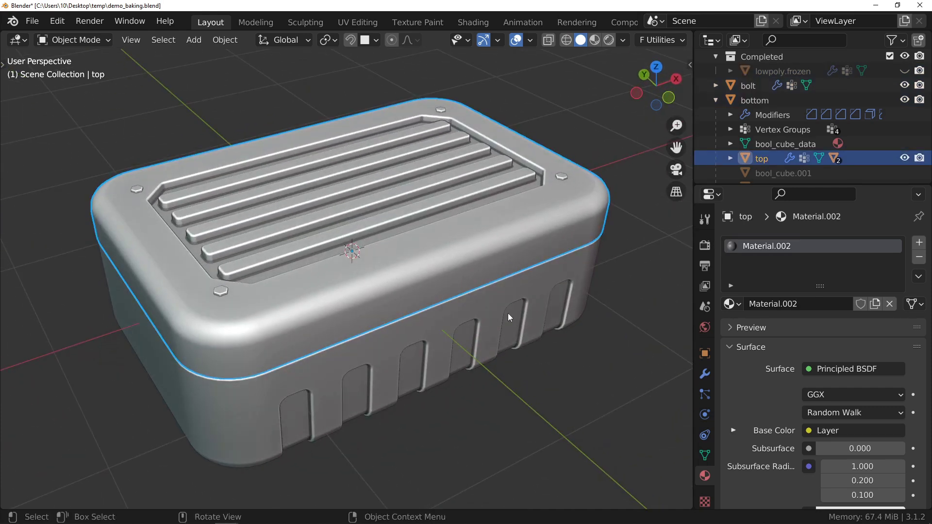
shift+click(507, 313)
shift+click(560, 176)
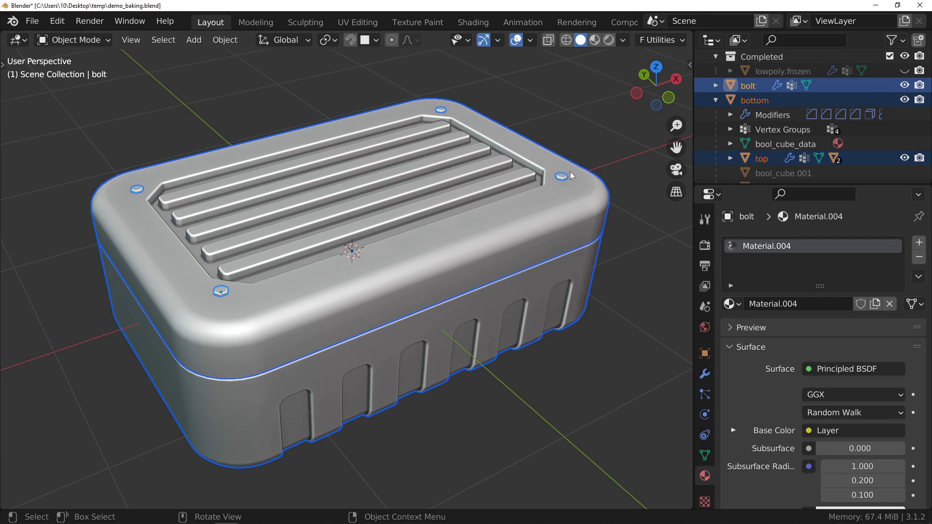
click(904, 158)
click(904, 100)
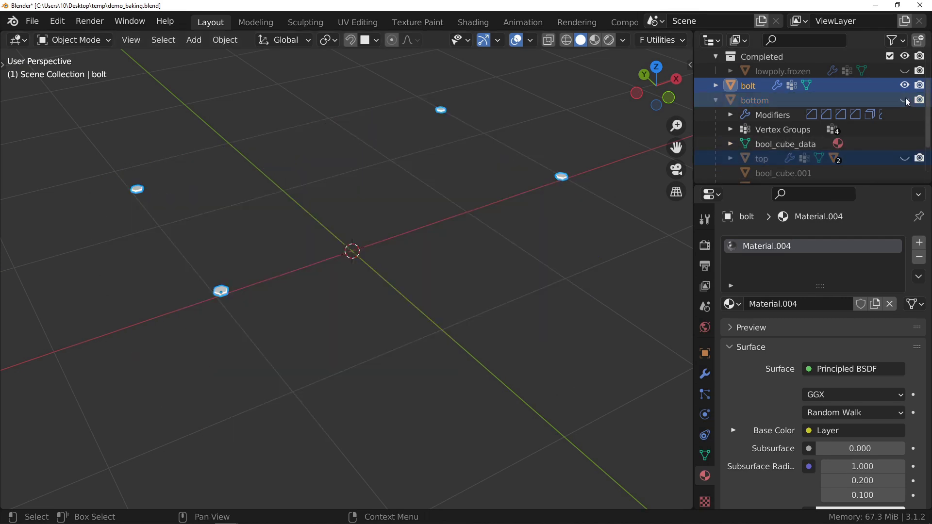
click(904, 86)
click(904, 71)
click(778, 70)
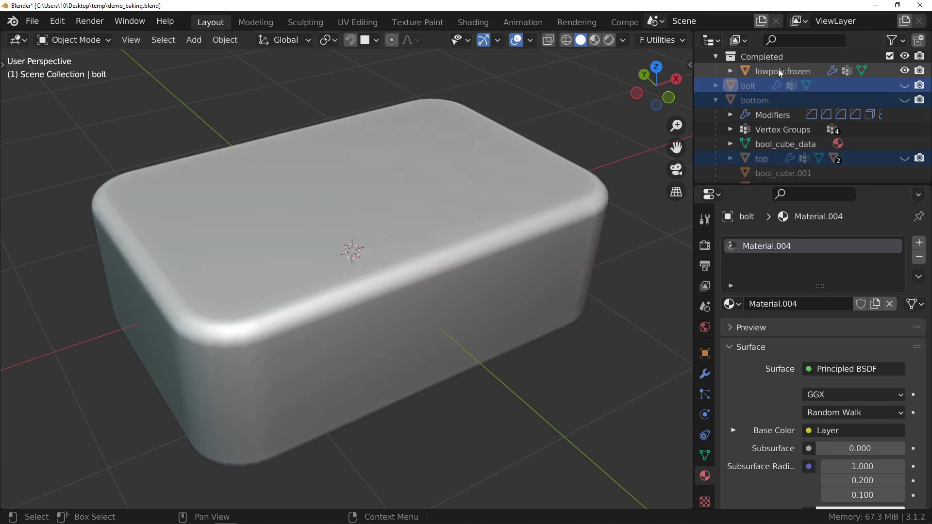
Inspect the low-poly box, toggling its wireframe edges on and then off.
mouse_move(364, 226)
middle_down()
mouse_move(411, 176)
mouse_move(374, 217)
middle_up()
key(q)
click(371, 229)
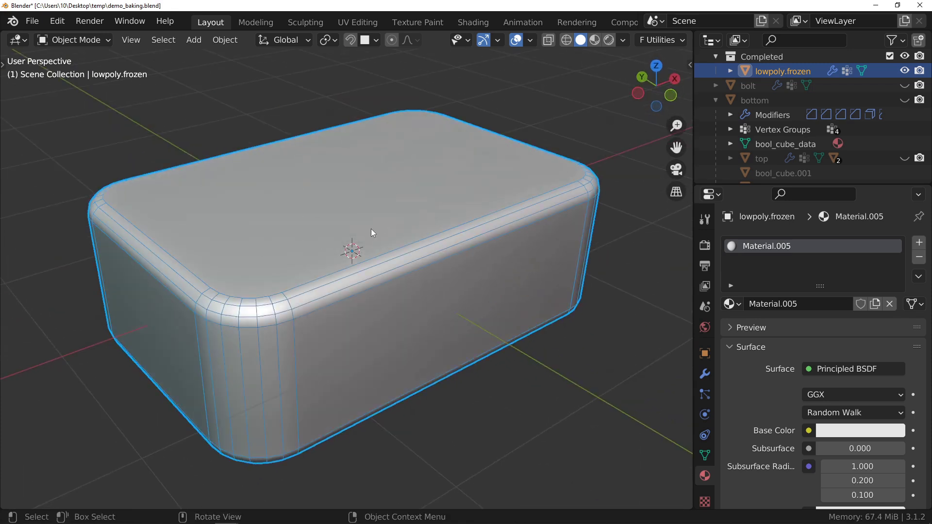
key(q)
click(394, 153)
middle_drag(375, 230, 488, 211)
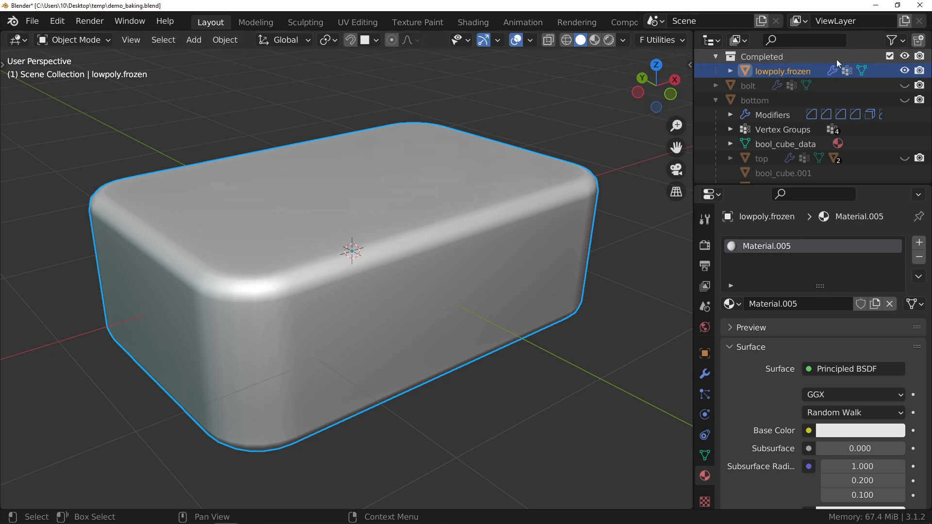
Unhide and select the bolts, base and lid, with lowpoly.frozen as the active object.
click(904, 86)
click(904, 100)
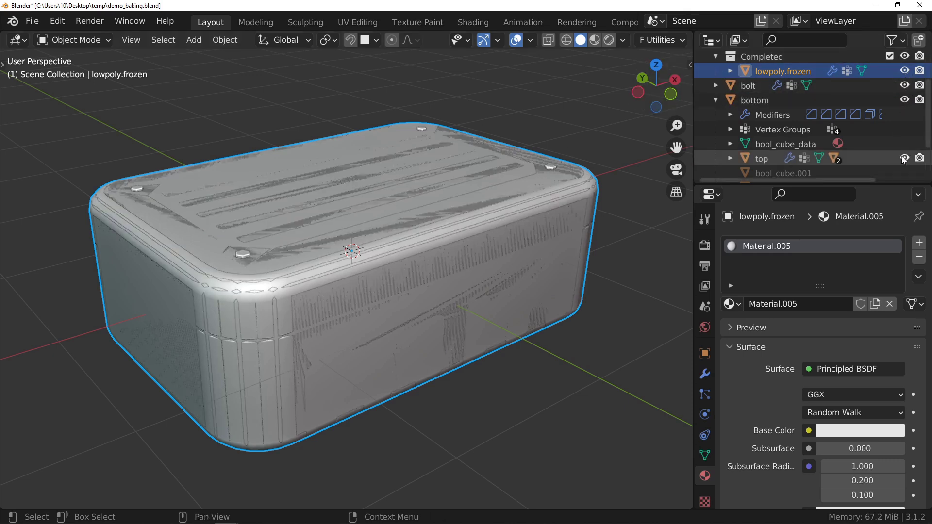
click(904, 159)
click(761, 158)
ctrl+click(747, 100)
ctrl+click(756, 85)
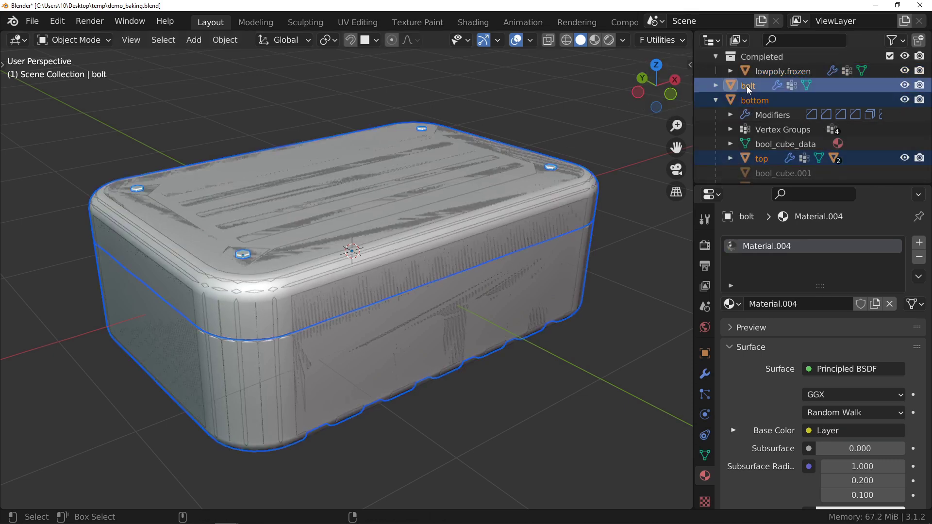
ctrl+click(803, 72)
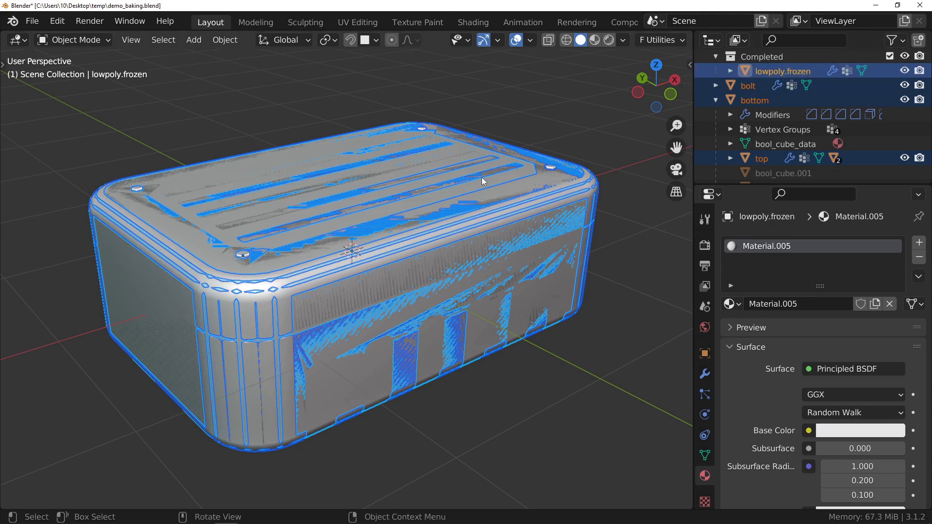
In the Fluent Shader side panel, set the bake map size to 2048 and samples to 4.
key(n)
click(608, 106)
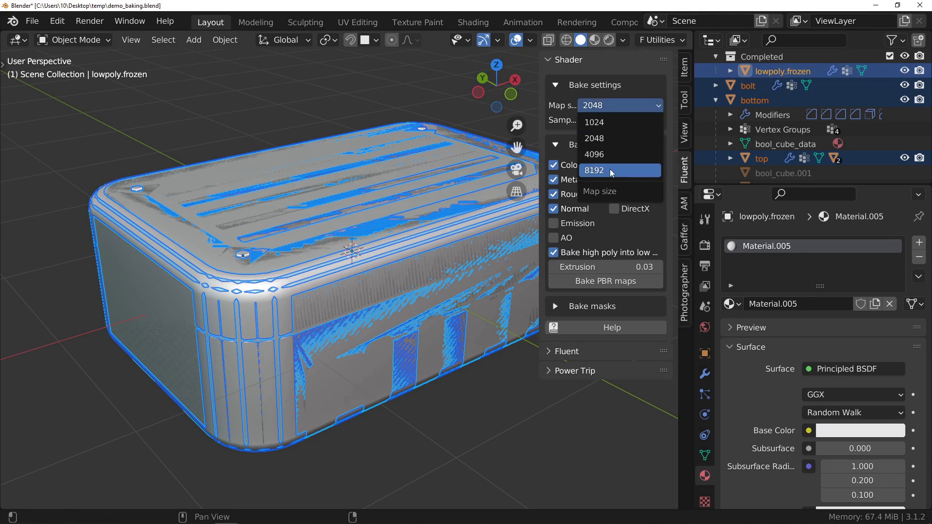
click(610, 139)
click(611, 120)
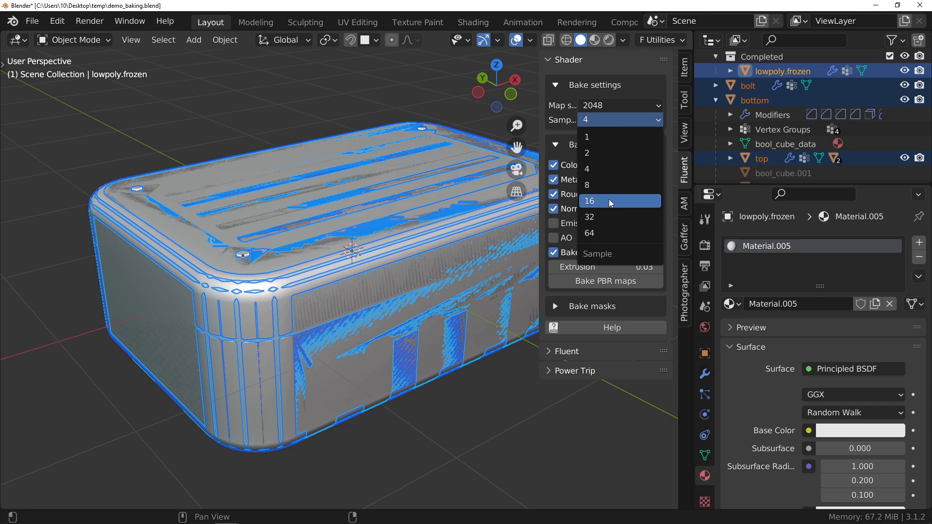
click(602, 165)
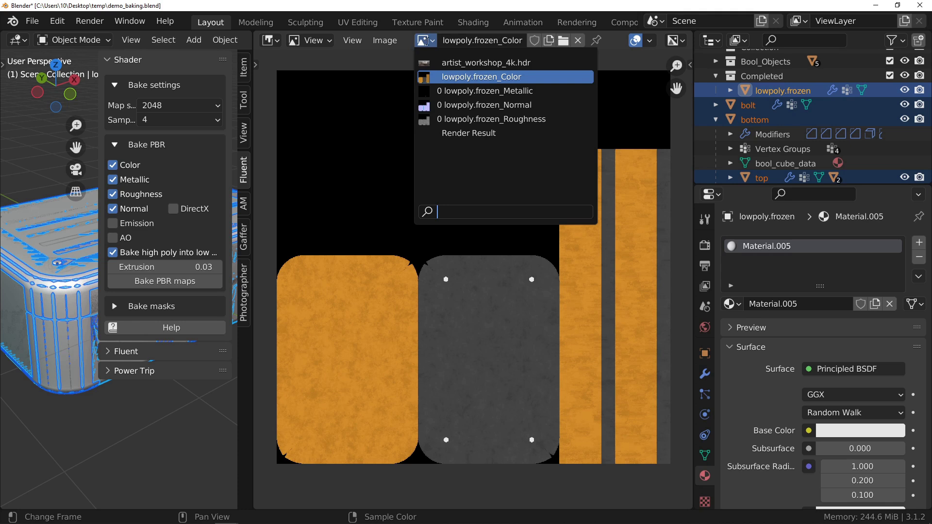
View the baked lowpoly.frozen_Metallic map, then the lowpoly.frozen_Normal map.
click(466, 89)
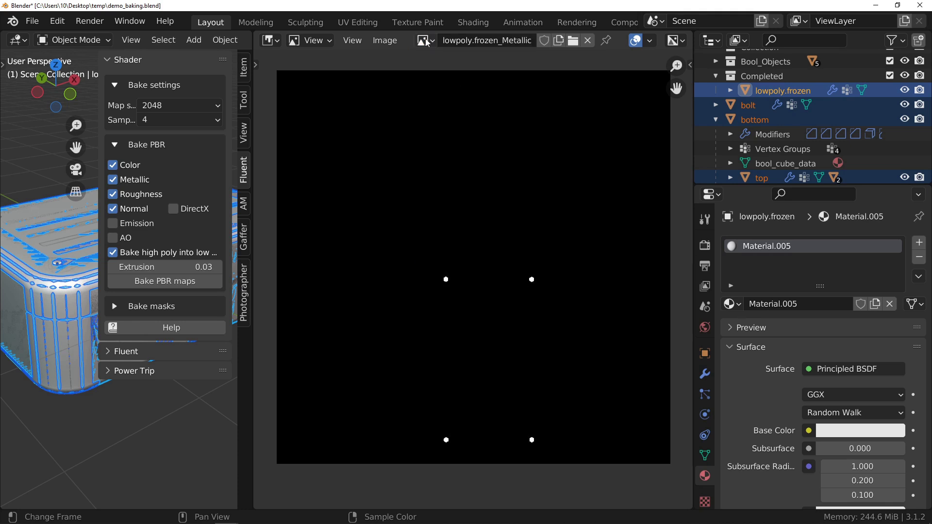
click(425, 41)
click(485, 104)
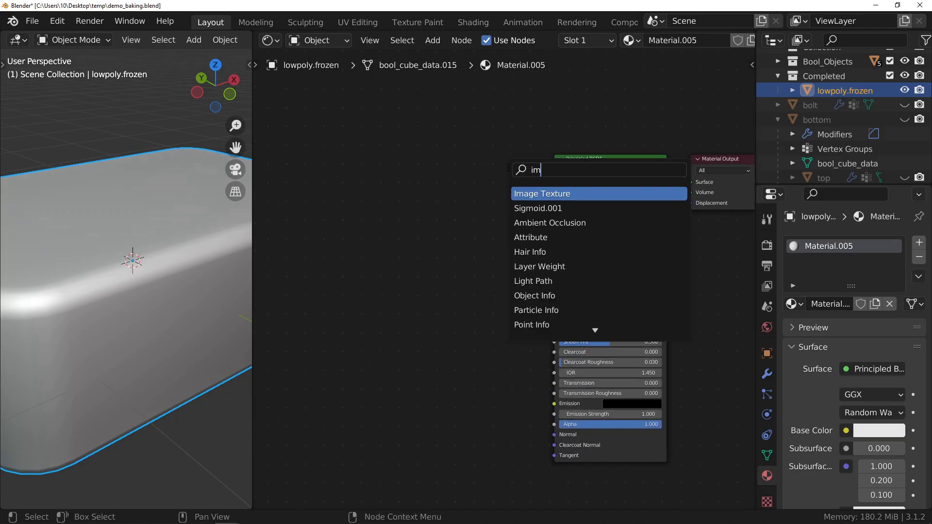
Add an Image Texture with lowpoly.frozen_Color and connect it to Base Color.
key(Return)
click(407, 192)
click(363, 220)
click(395, 248)
drag(463, 196, 554, 207)
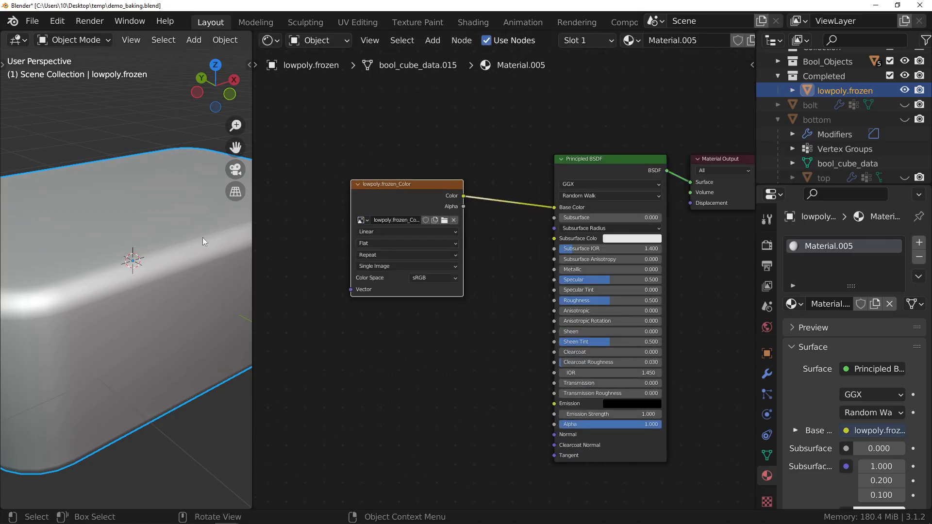
middle_drag(156, 223, 133, 260)
Duplicate the image node, load lowpoly.frozen_Metallic, and connect it to Metallic.
drag(417, 203, 417, 137)
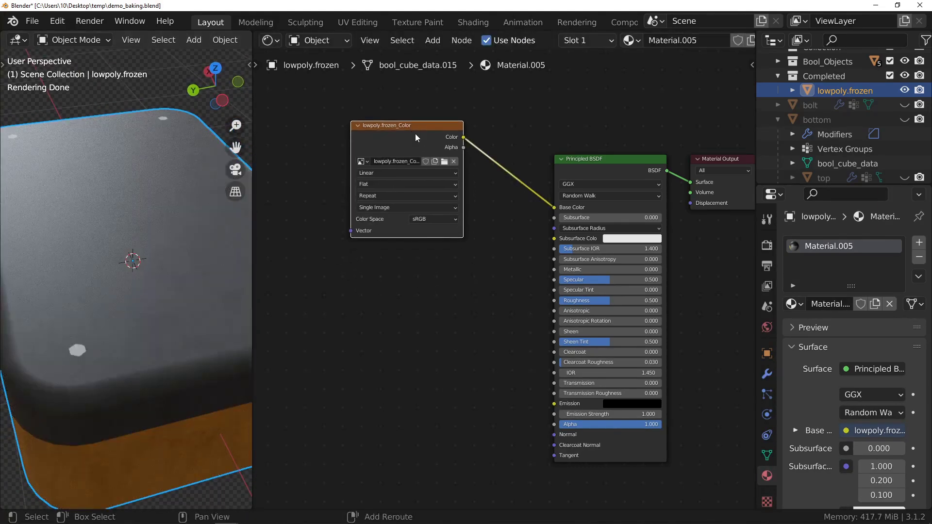
key(shift+d)
click(416, 262)
scroll(388, 275, up, 2)
click(340, 285)
click(401, 336)
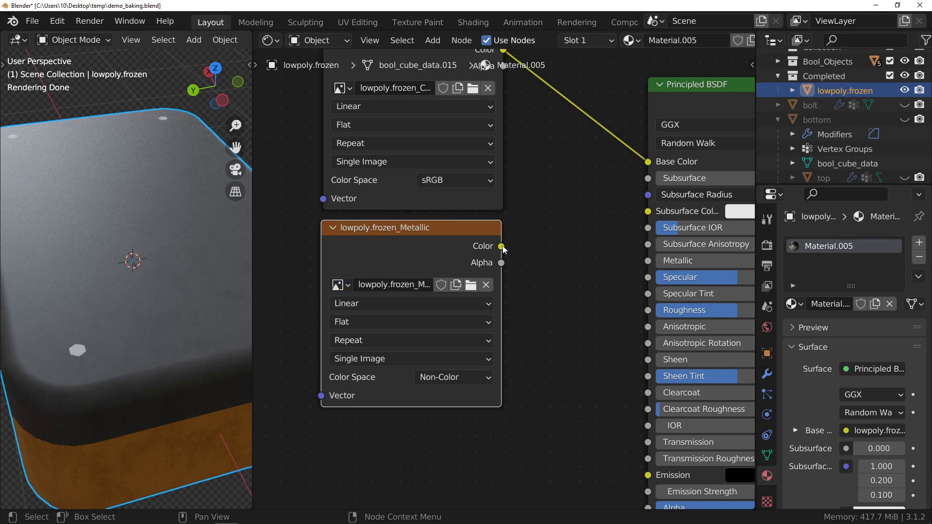
drag(501, 246, 648, 260)
Add another copy with lowpoly.frozen_Roughness connected to Roughness.
scroll(392, 257, down, 3)
key(shift+d)
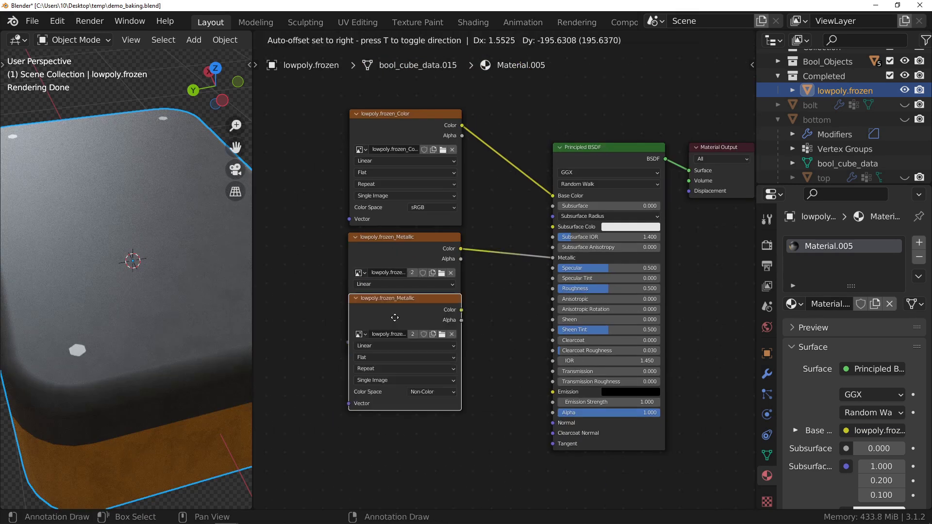
click(406, 392)
scroll(406, 392, up, 3)
click(338, 290)
click(405, 377)
scroll(405, 378, down, 2)
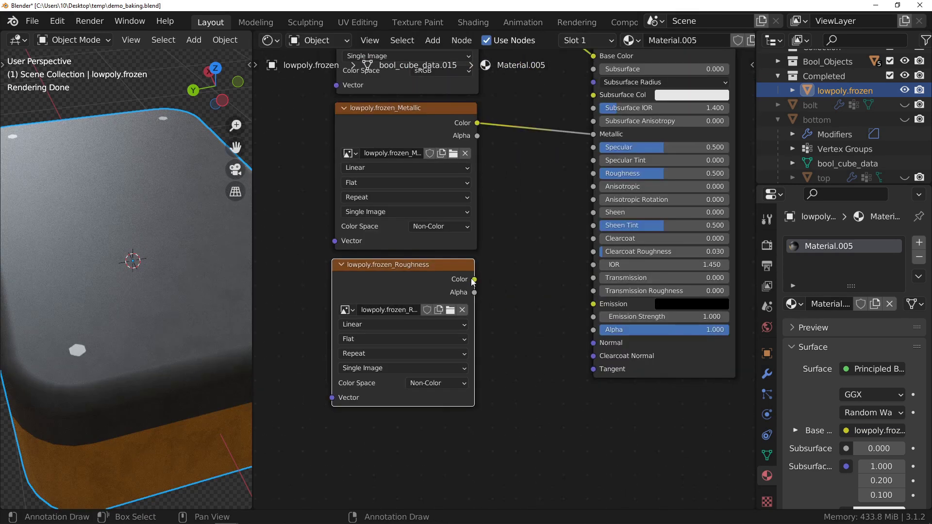
drag(474, 279, 593, 173)
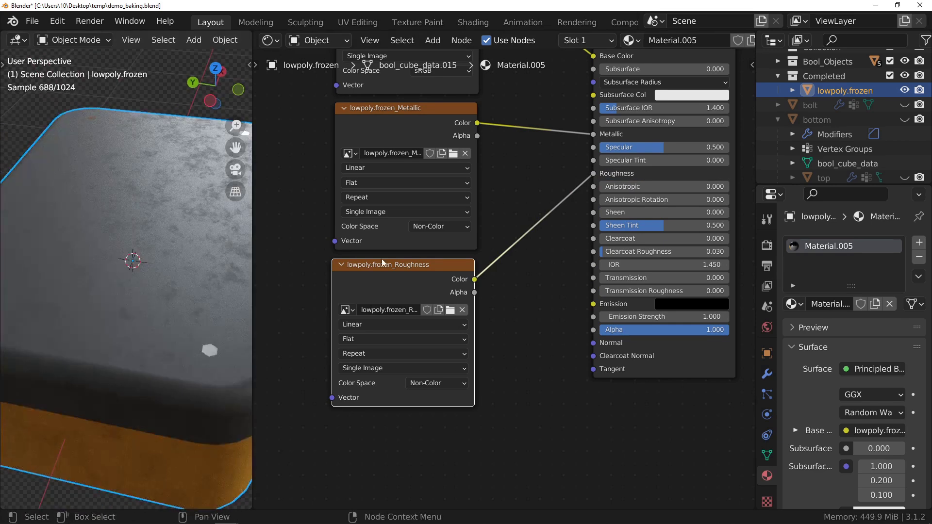
Add a fourth image node loaded with lowpoly.frozen_Normal.
scroll(427, 176, up, 1)
key(shift+d)
click(412, 346)
scroll(413, 346, up, 1)
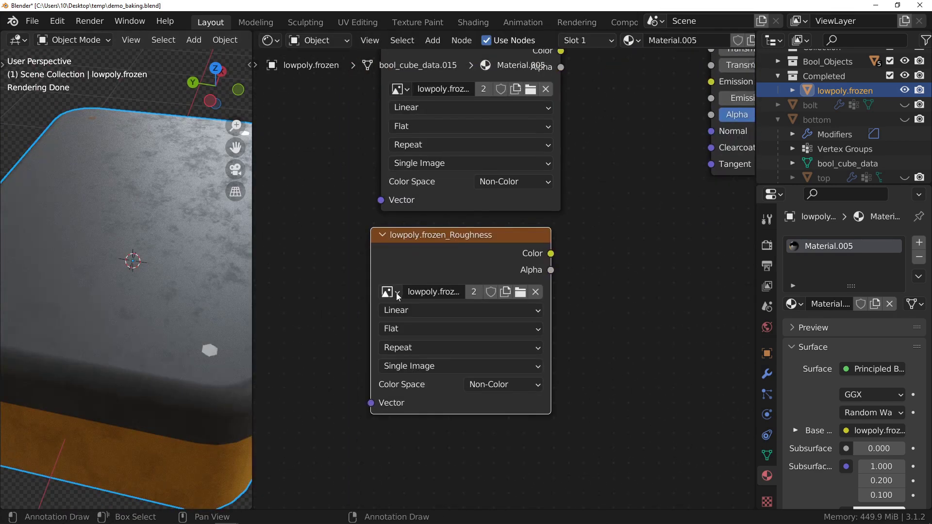
click(387, 295)
click(448, 358)
Route the normal image through a new Normal Map node into the shader's Normal input.
middle_drag(448, 358, 264, 381)
drag(367, 274, 436, 286)
text(normal)
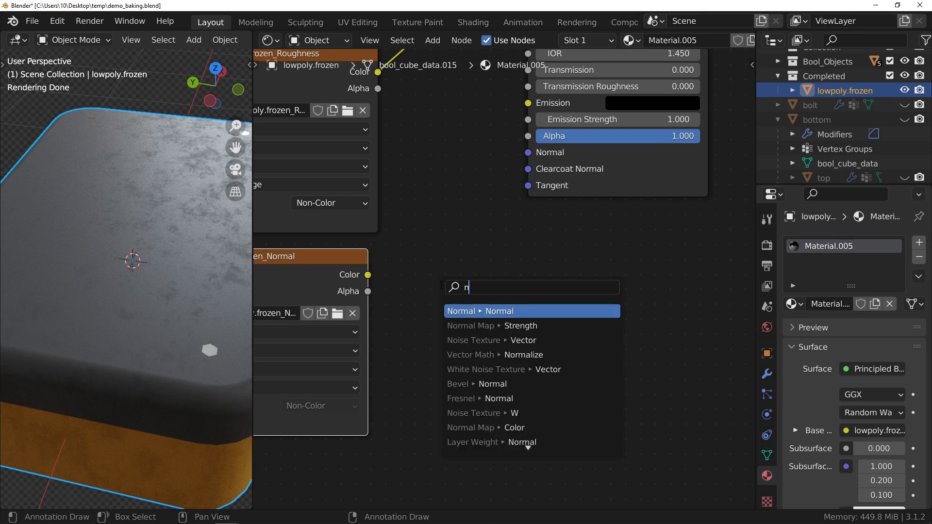
key(Down)
key(Down)
key(Down)
key(Down)
key(Down)
key(Return)
click(434, 366)
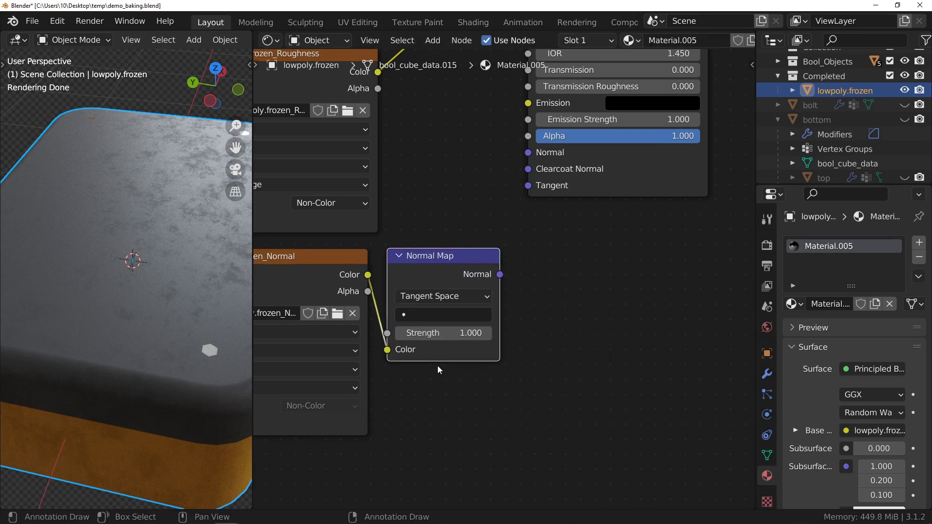
middle_drag(486, 270, 482, 358)
drag(522, 245, 524, 240)
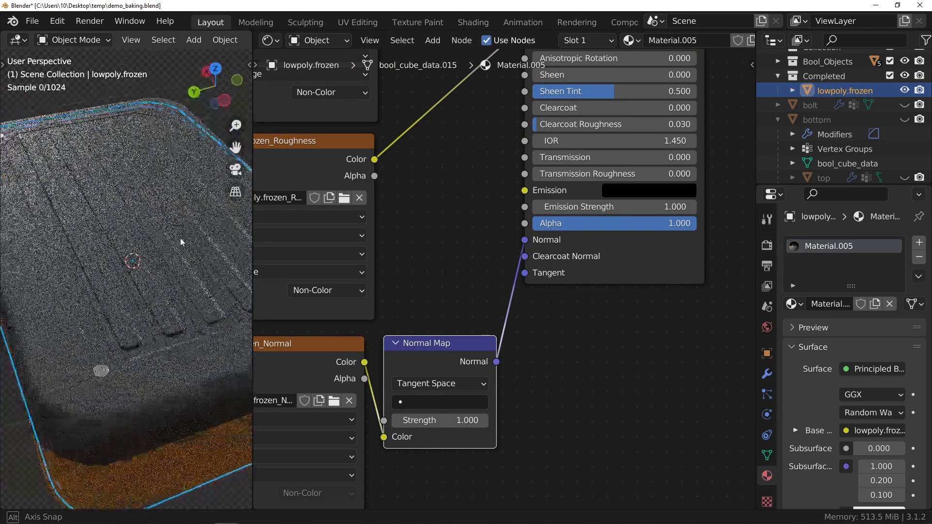